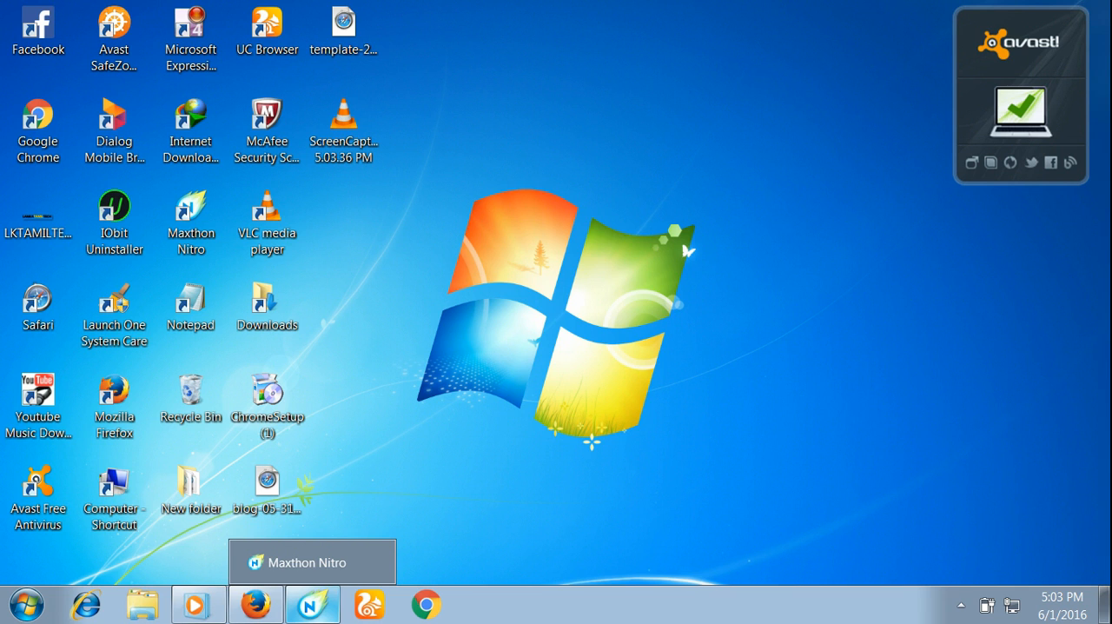
- Switch to Maxthon Nitro and start a new post in the first lanka blog listed on the Blogger dashboard
{"action": "left_click", "coordinate": [312, 605]}
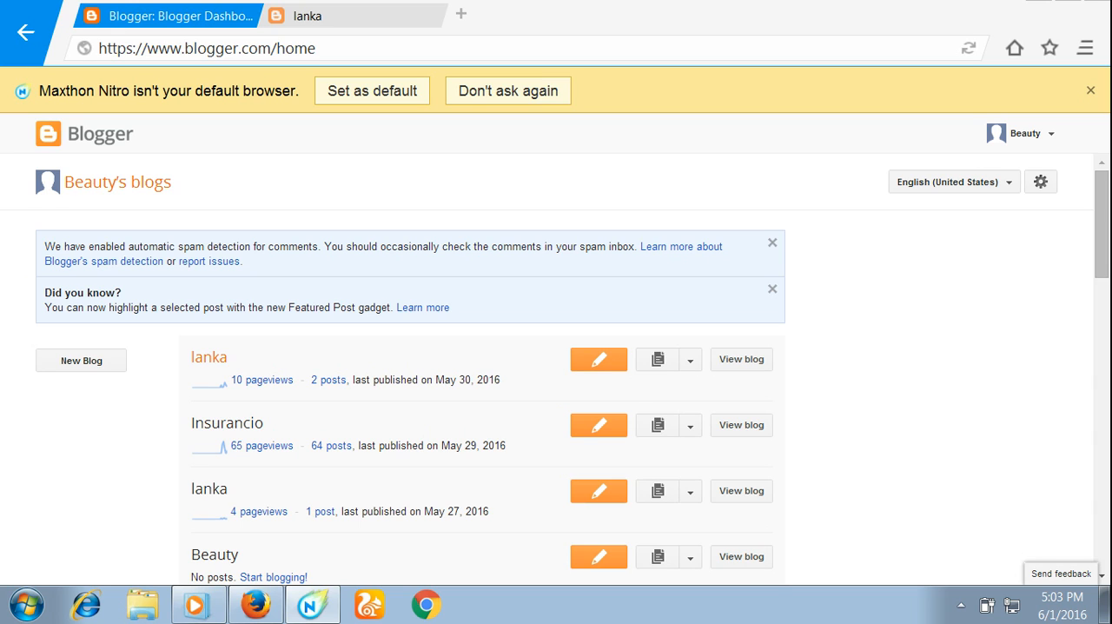
{"action": "left_click", "coordinate": [598, 359]}
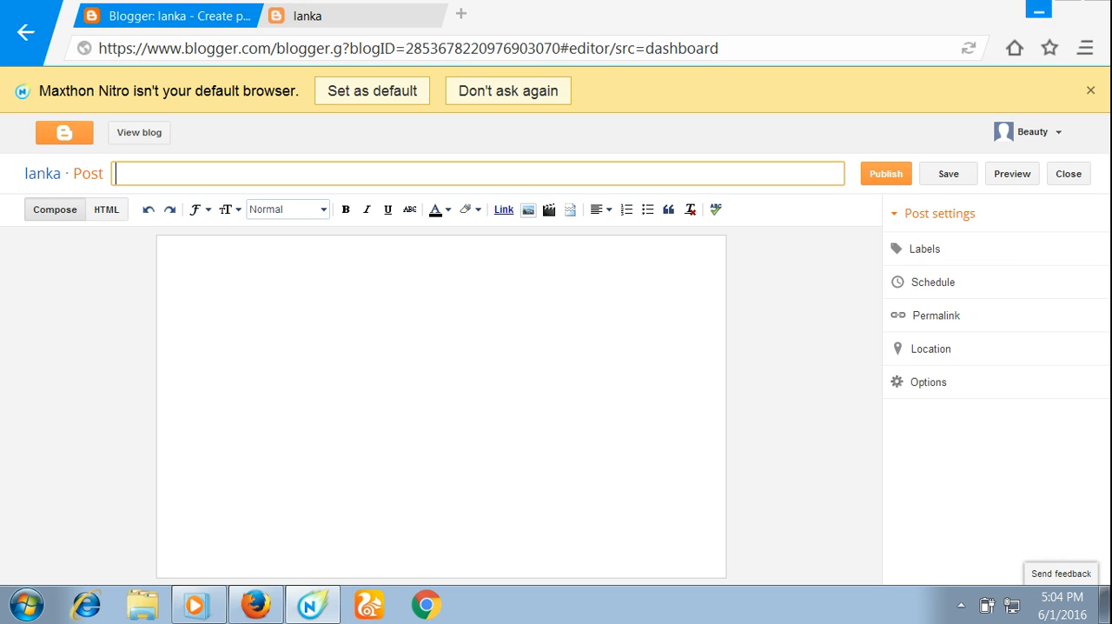
{"action": "left_click", "coordinate": [1039, 6]}
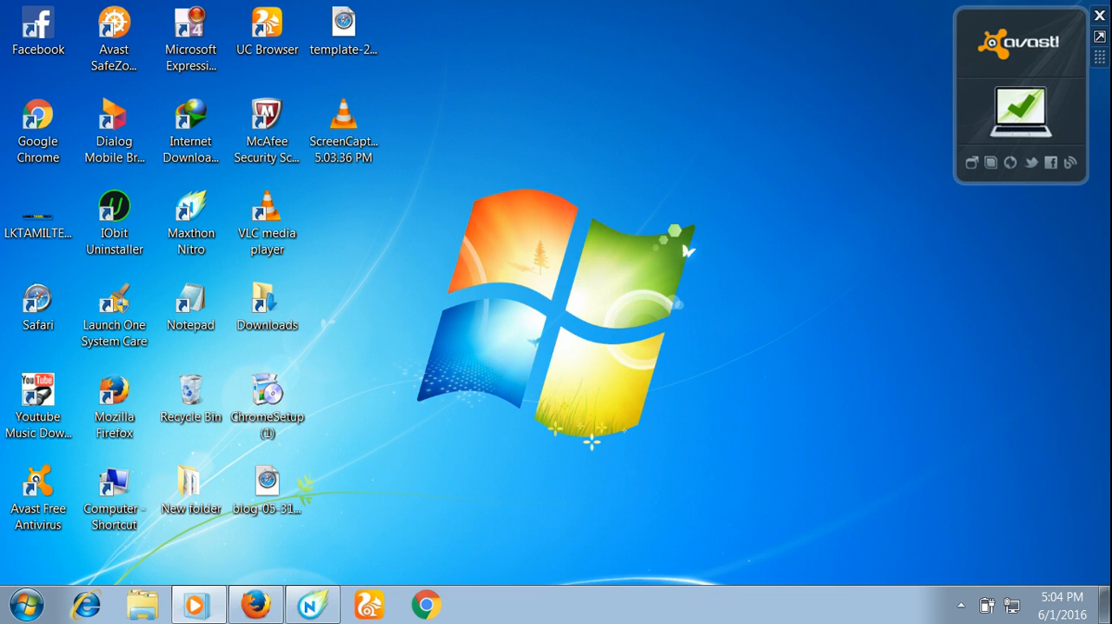
- Switch to Firefox and open the first article on the lankatamiltech.com home page, தமிழ் சினிமாவின் பிரபல தயாரிப்பாளர் கைது
{"action": "left_click", "coordinate": [255, 604]}
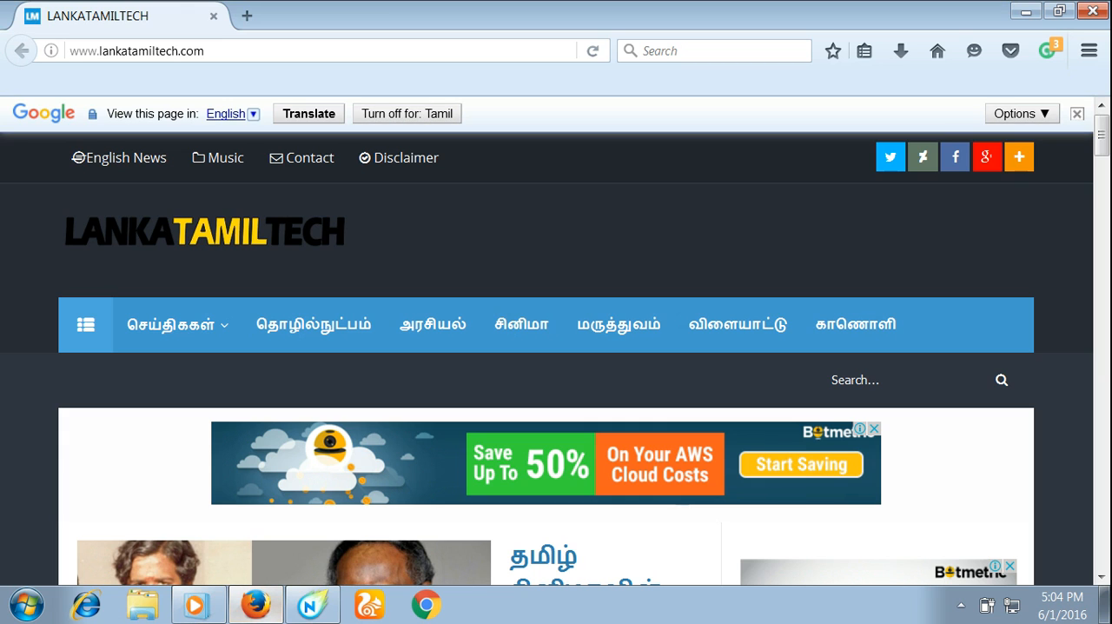
{"action": "left_click_drag", "start_coordinate": [487, 380], "coordinate": [417, 198]}
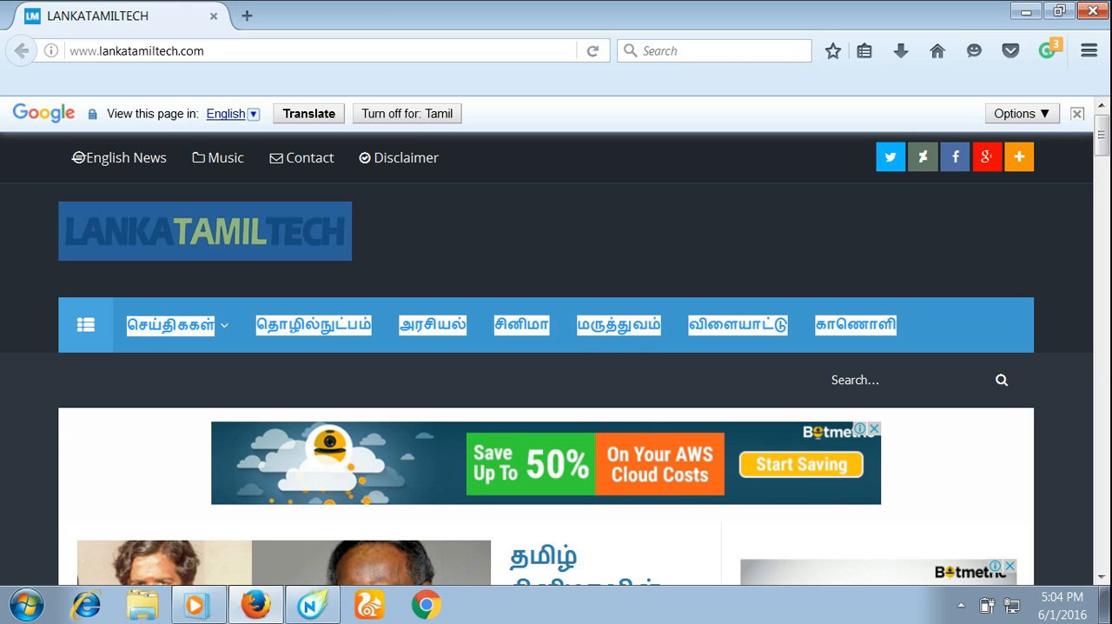
{"action": "left_click", "coordinate": [539, 248]}
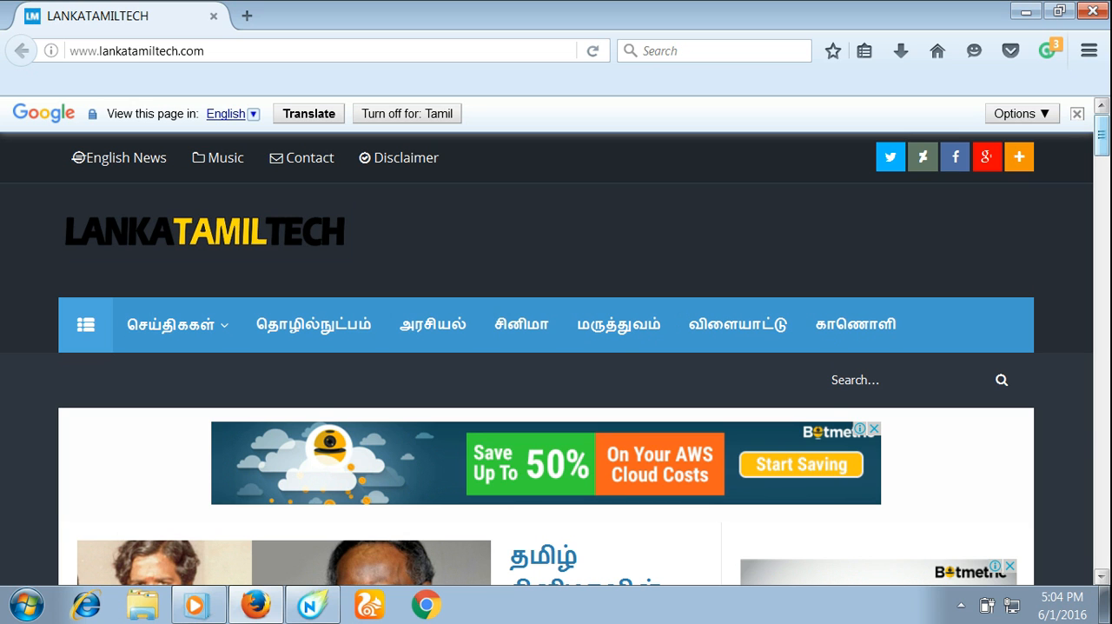
{"action": "left_click_drag", "start_coordinate": [1102, 135], "coordinate": [1101, 165]}
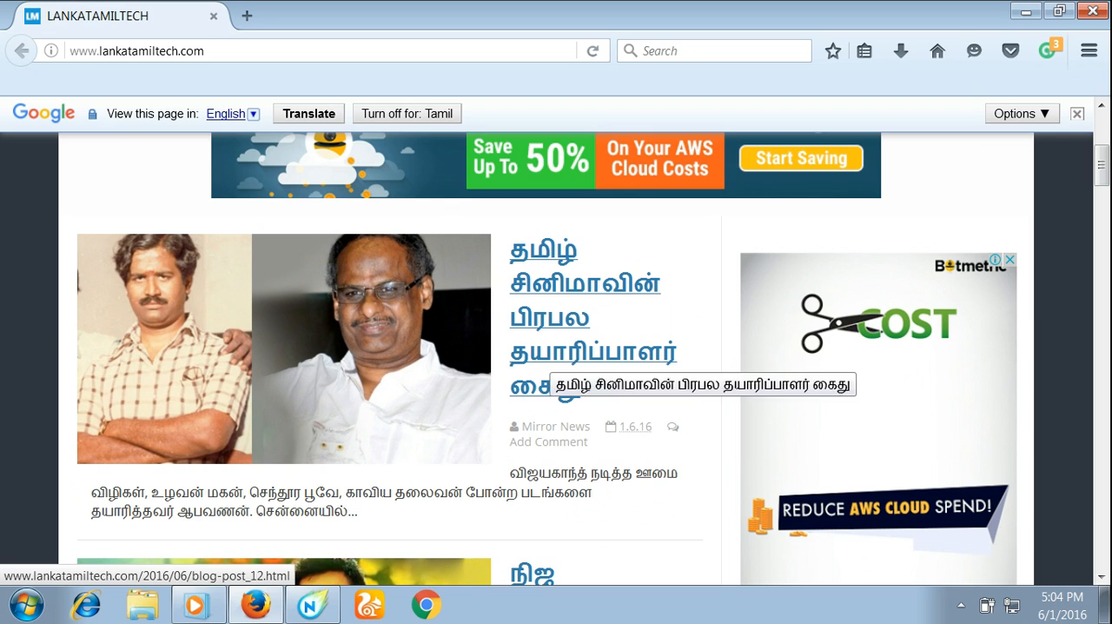
{"action": "left_click", "coordinate": [549, 354]}
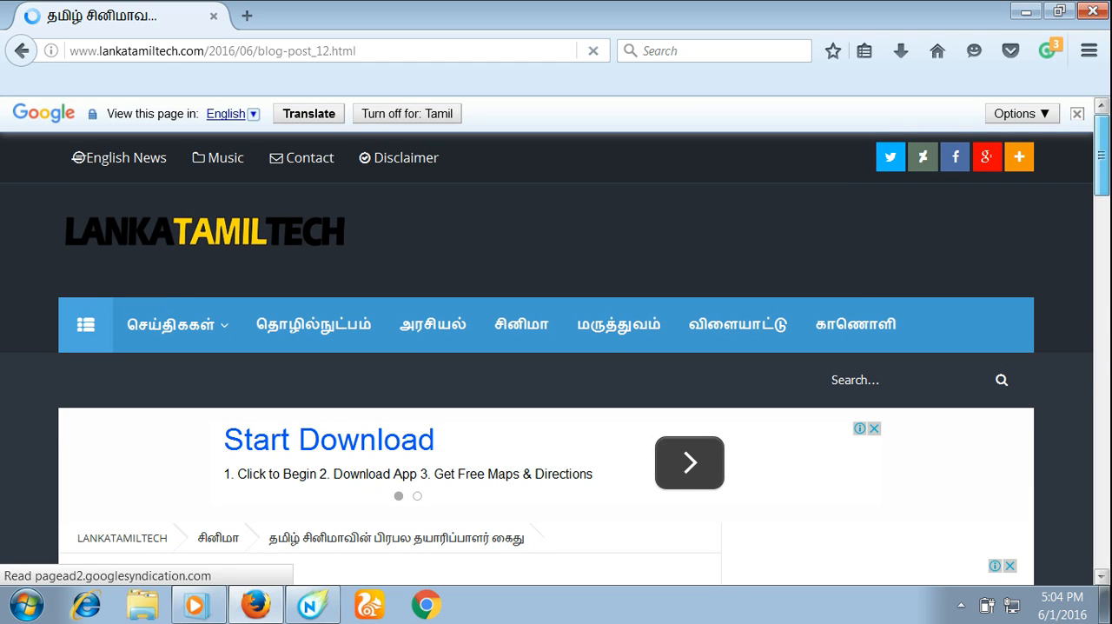
- Look through the article's headline, picture and body text
{"action": "scroll", "coordinate": [549, 355], "scroll_direction": "down", "scroll_amount": 3}
{"action": "scroll", "coordinate": [549, 355], "scroll_direction": "down", "scroll_amount": 3}
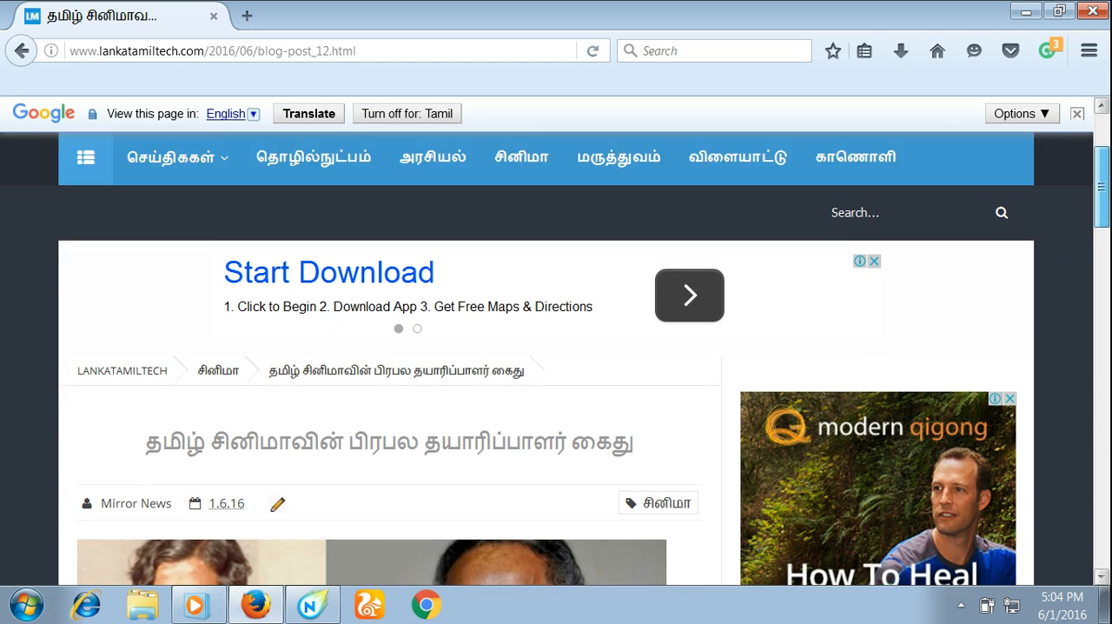
{"action": "scroll", "coordinate": [549, 355], "scroll_direction": "up", "scroll_amount": 2}
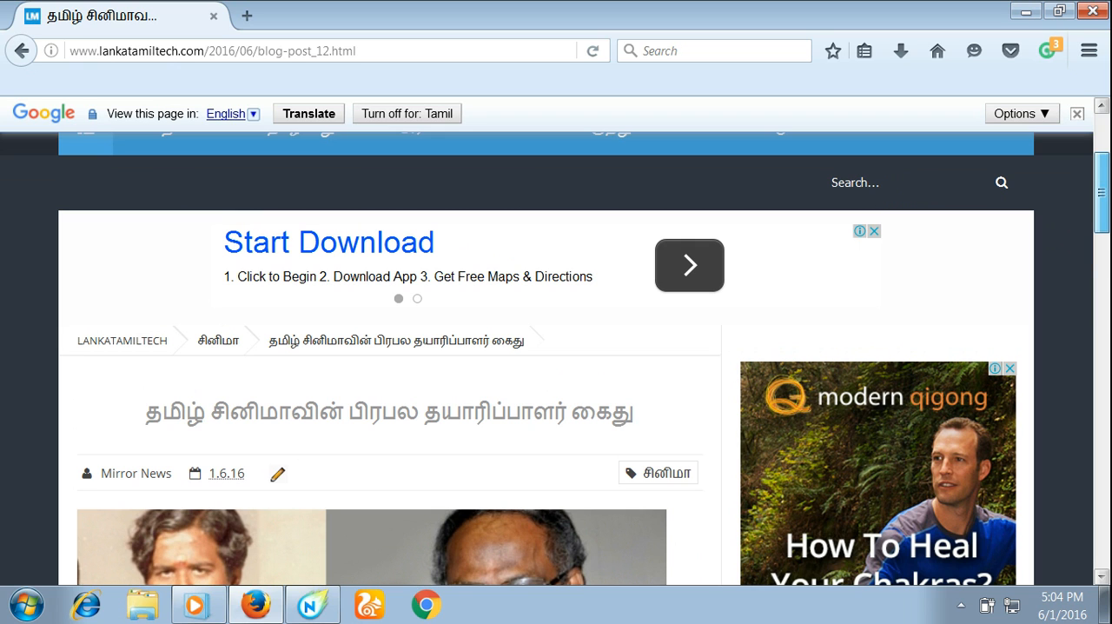
{"action": "scroll", "coordinate": [549, 355], "scroll_direction": "up", "scroll_amount": 2}
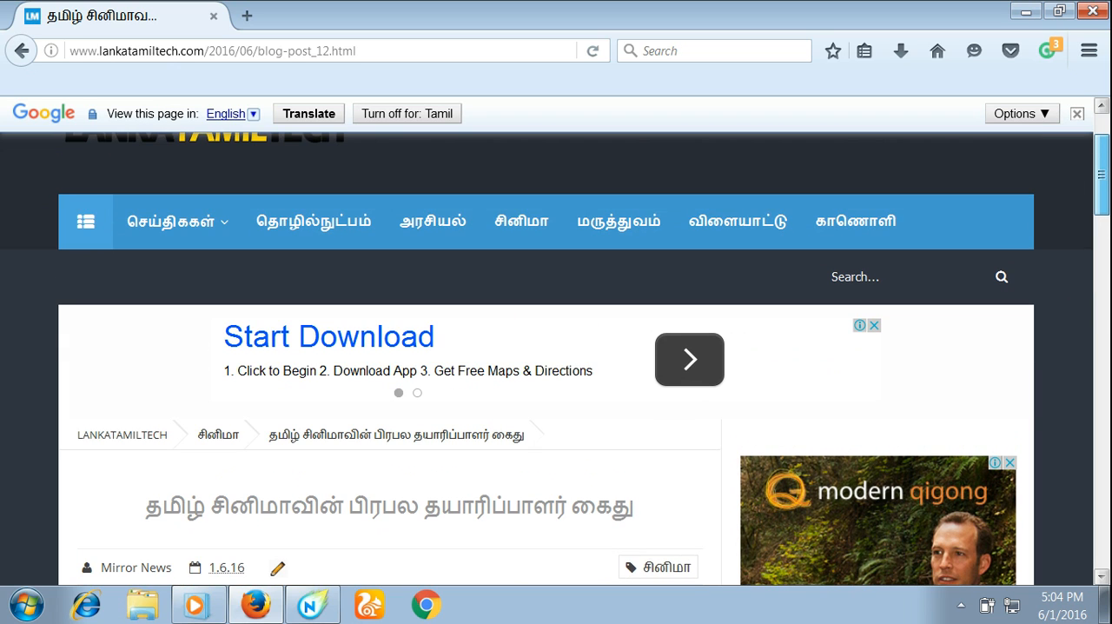
{"action": "scroll", "coordinate": [549, 355], "scroll_direction": "down", "scroll_amount": 8}
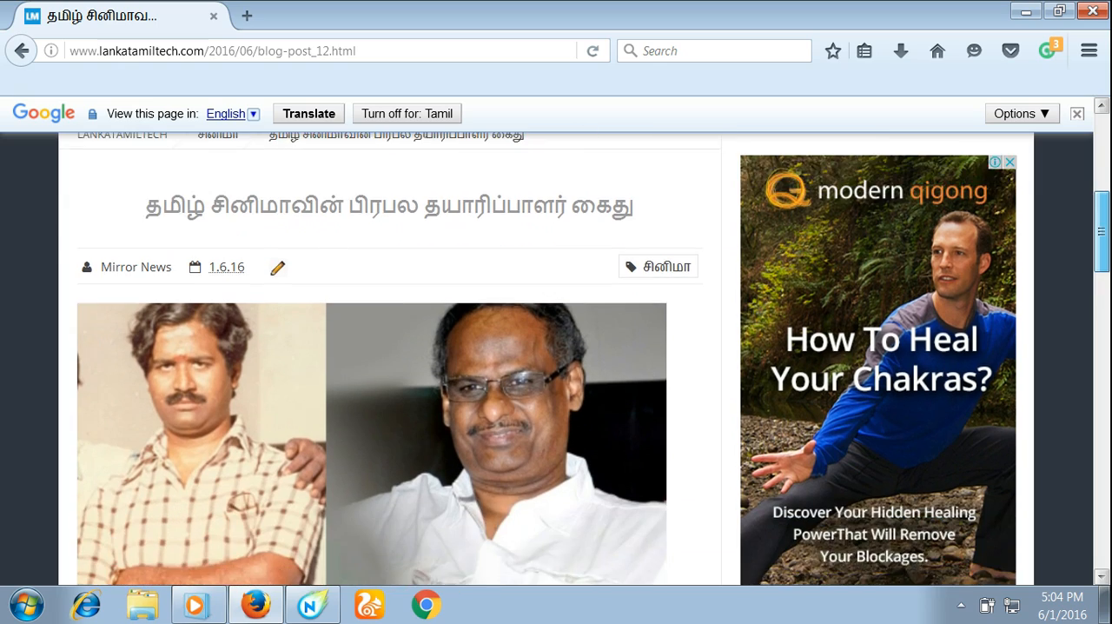
{"action": "scroll", "coordinate": [549, 355], "scroll_direction": "down", "scroll_amount": 2}
{"action": "scroll", "coordinate": [549, 355], "scroll_direction": "down", "scroll_amount": 5}
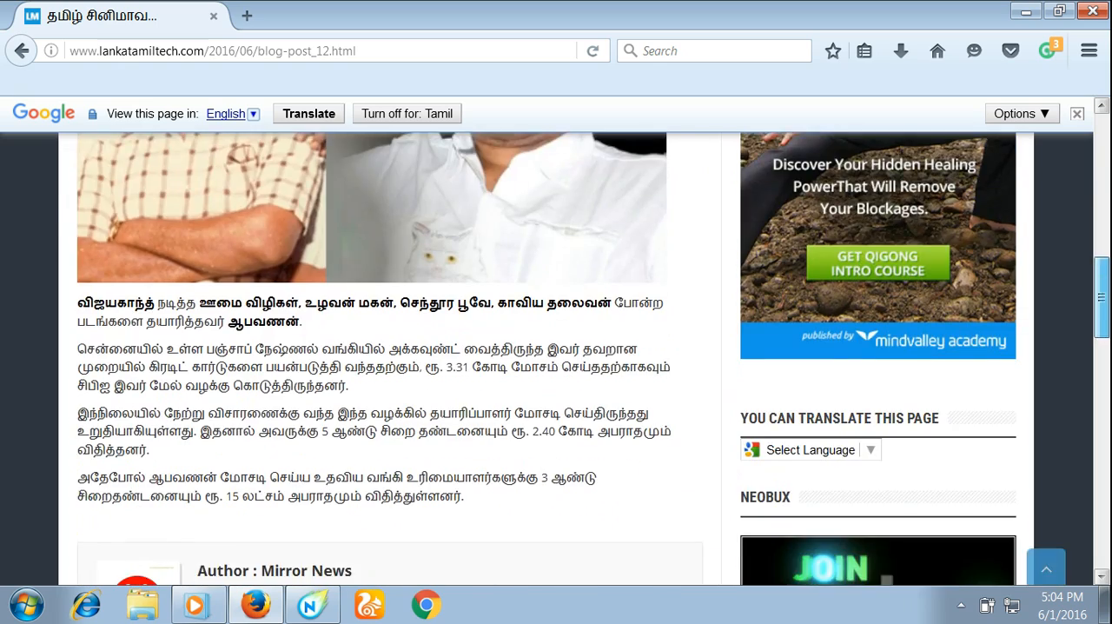
{"action": "scroll", "coordinate": [549, 355], "scroll_direction": "up", "scroll_amount": 6}
{"action": "scroll", "coordinate": [549, 354], "scroll_direction": "up", "scroll_amount": 4}
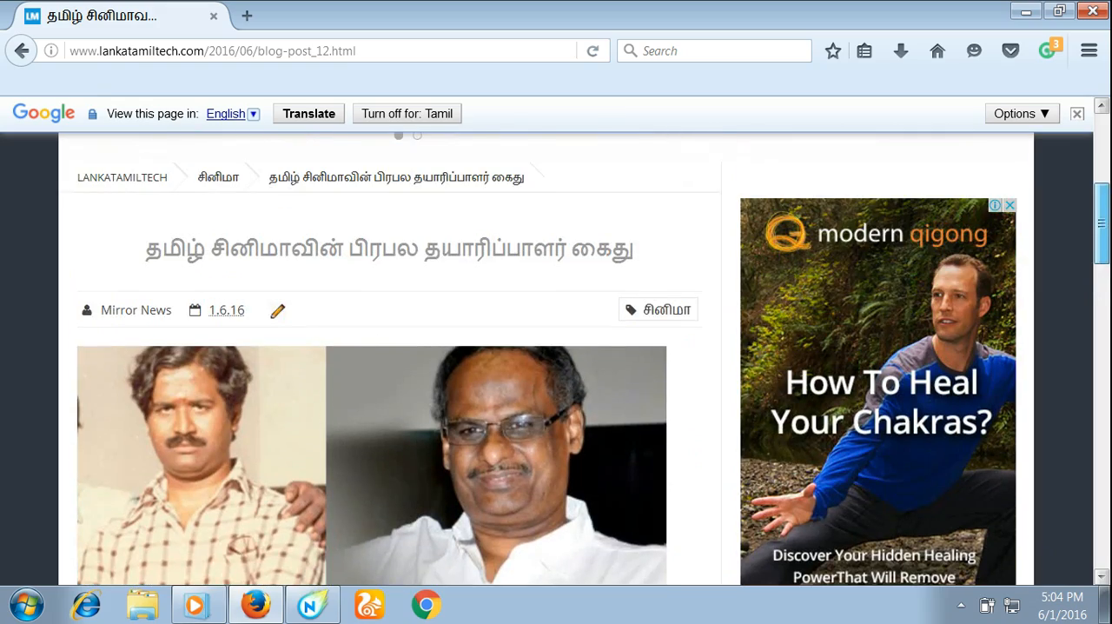
{"action": "scroll", "coordinate": [549, 354], "scroll_direction": "up", "scroll_amount": 3}
{"action": "scroll", "coordinate": [549, 355], "scroll_direction": "down", "scroll_amount": 2}
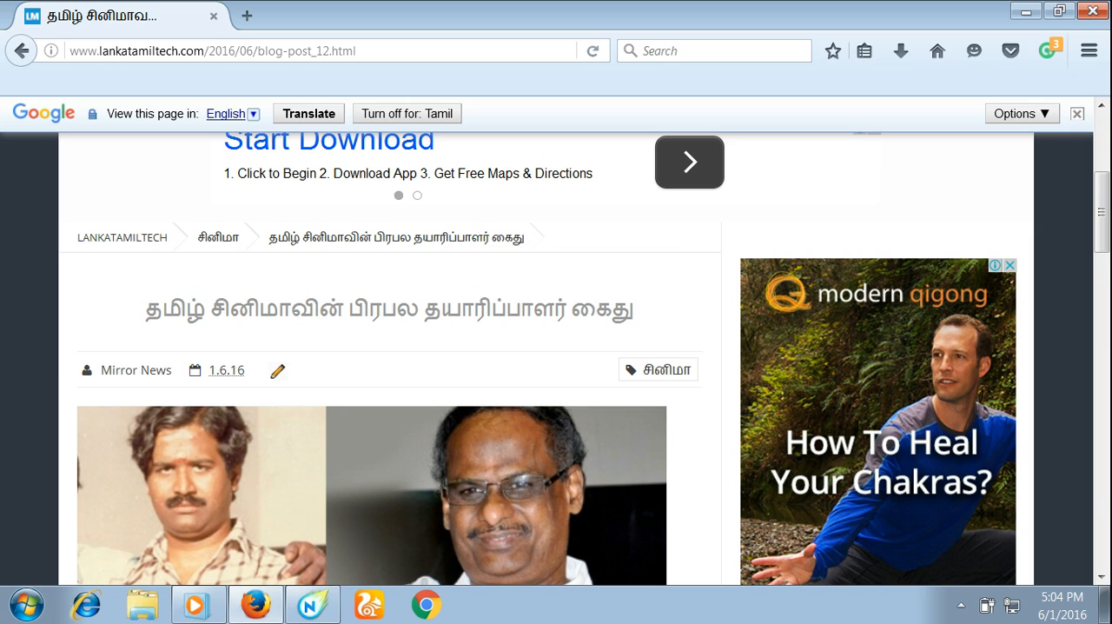
- Copy the article's headline and paste it as the title of the new lanka post in Maxthon Nitro
{"action": "left_click_drag", "start_coordinate": [145, 309], "coordinate": [634, 310]}
{"action": "right_click", "coordinate": [606, 318]}
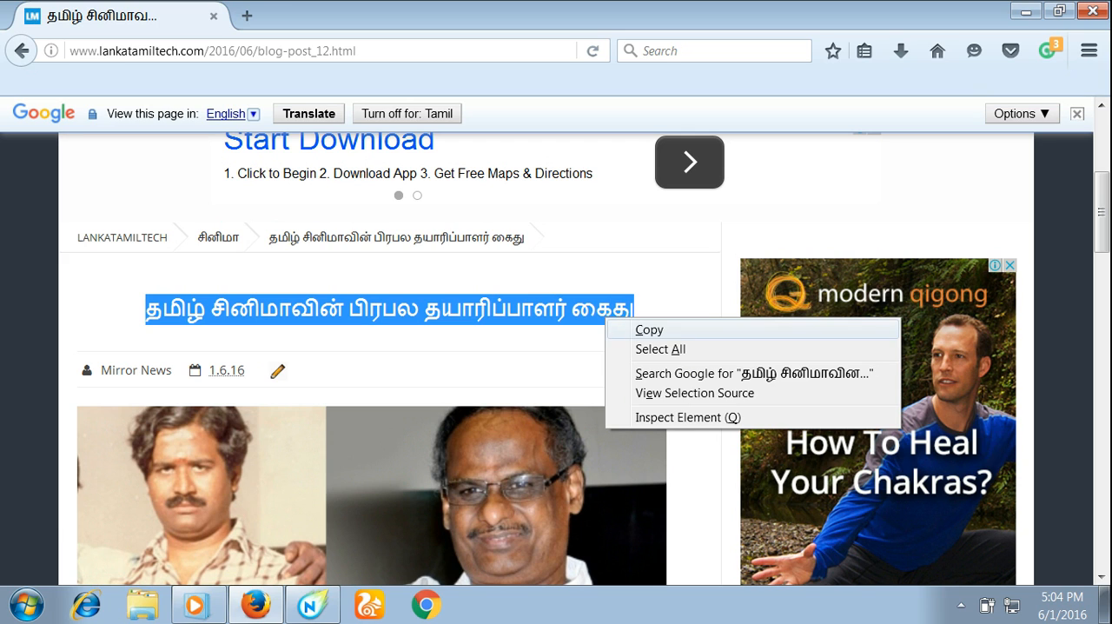
{"action": "left_click", "coordinate": [649, 330]}
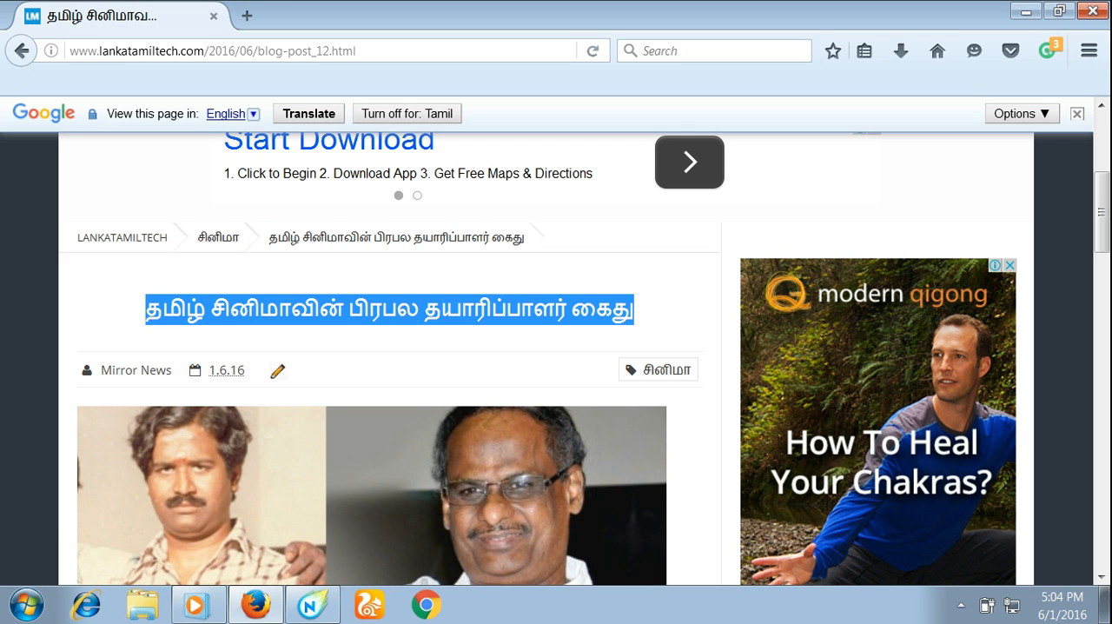
{"action": "left_click", "coordinate": [311, 605]}
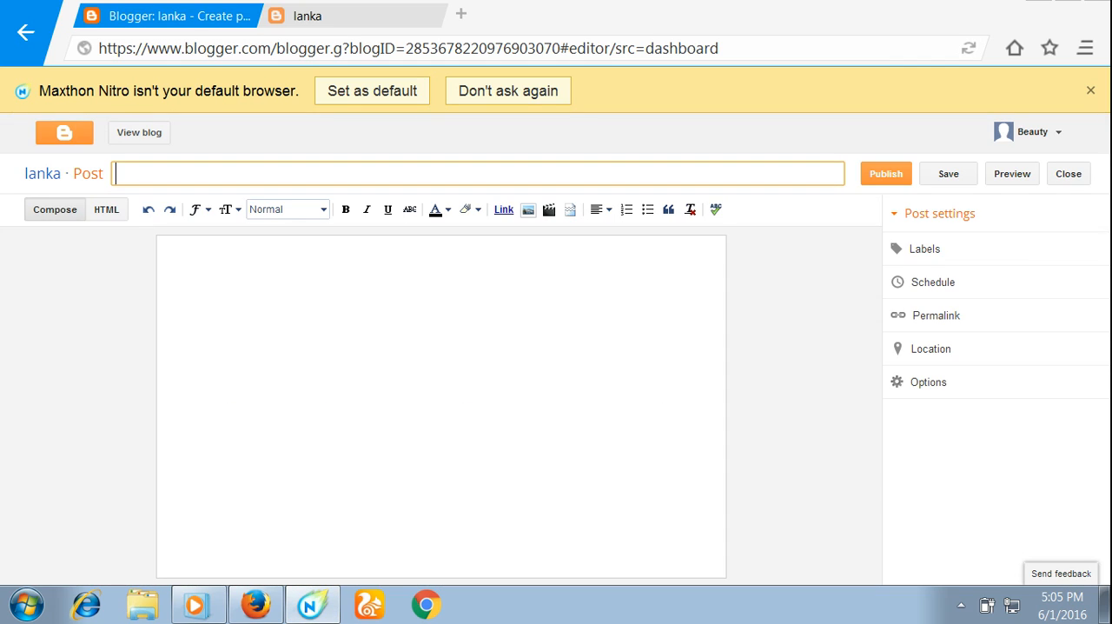
{"action": "right_click", "coordinate": [395, 176]}
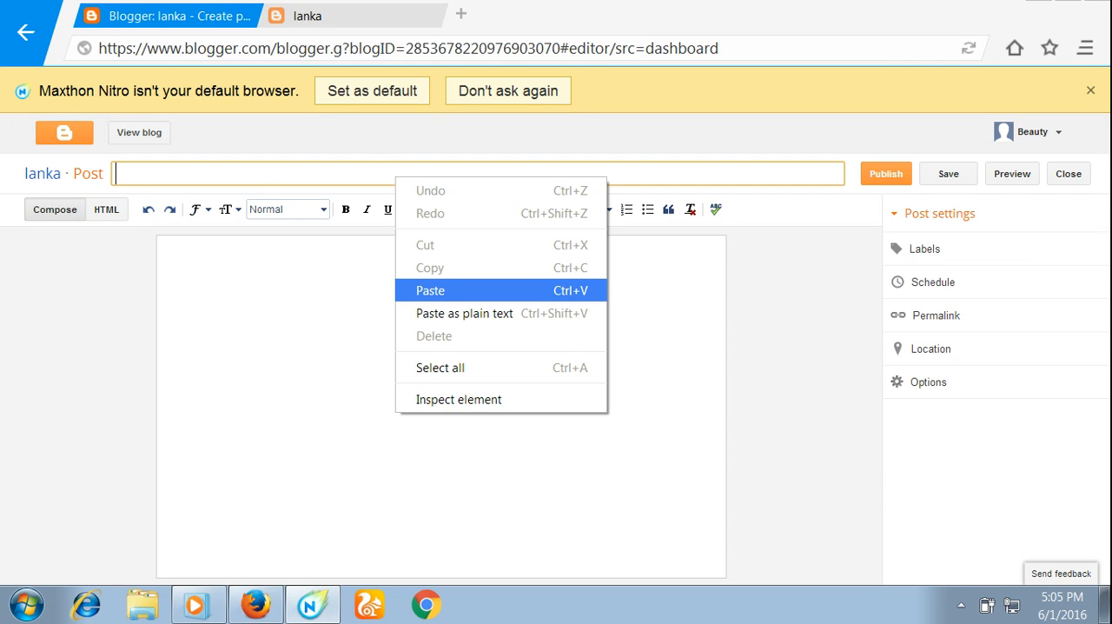
{"action": "left_click", "coordinate": [434, 290]}
{"action": "left_click", "coordinate": [171, 250]}
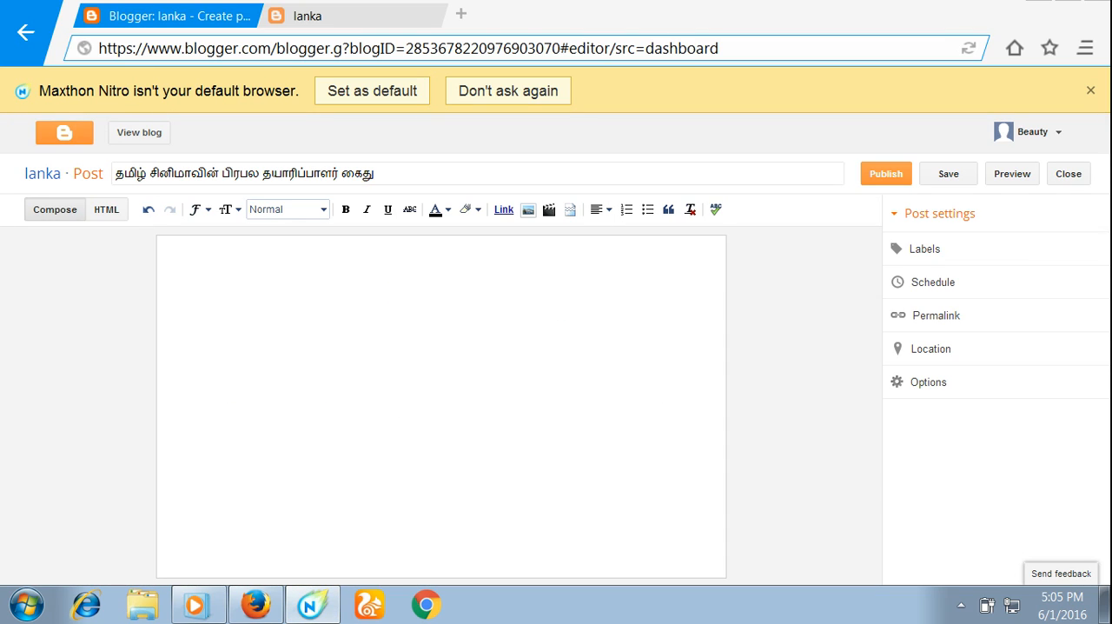
- Return to the article in Firefox and save its picture to the Desktop as the JPEG image aabavanan001
{"action": "left_click", "coordinate": [348, 15]}
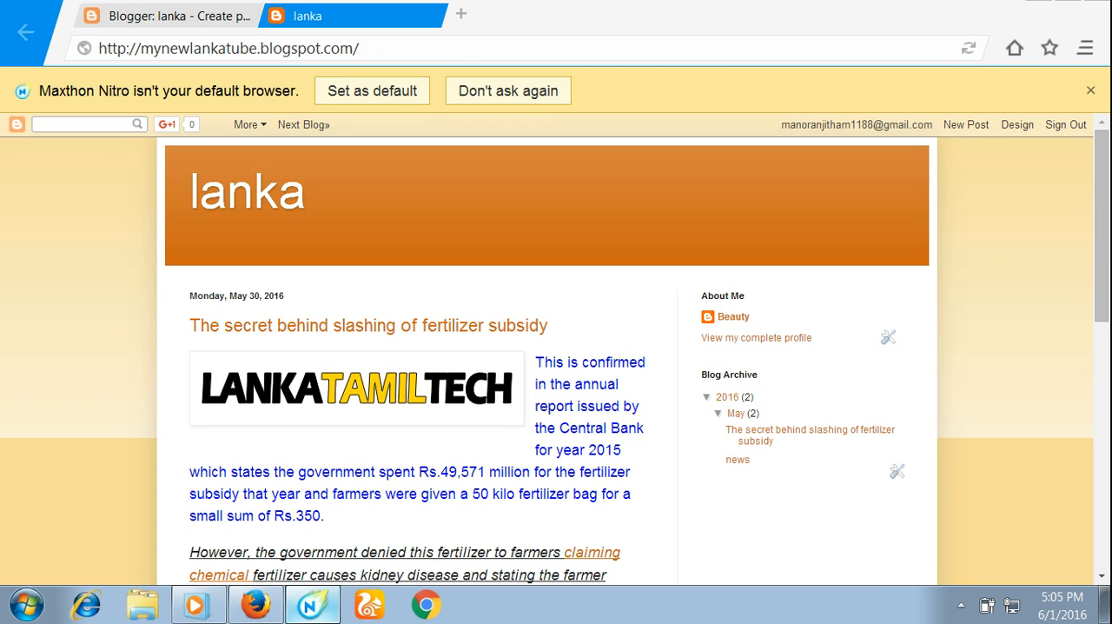
{"action": "left_click", "coordinate": [255, 605]}
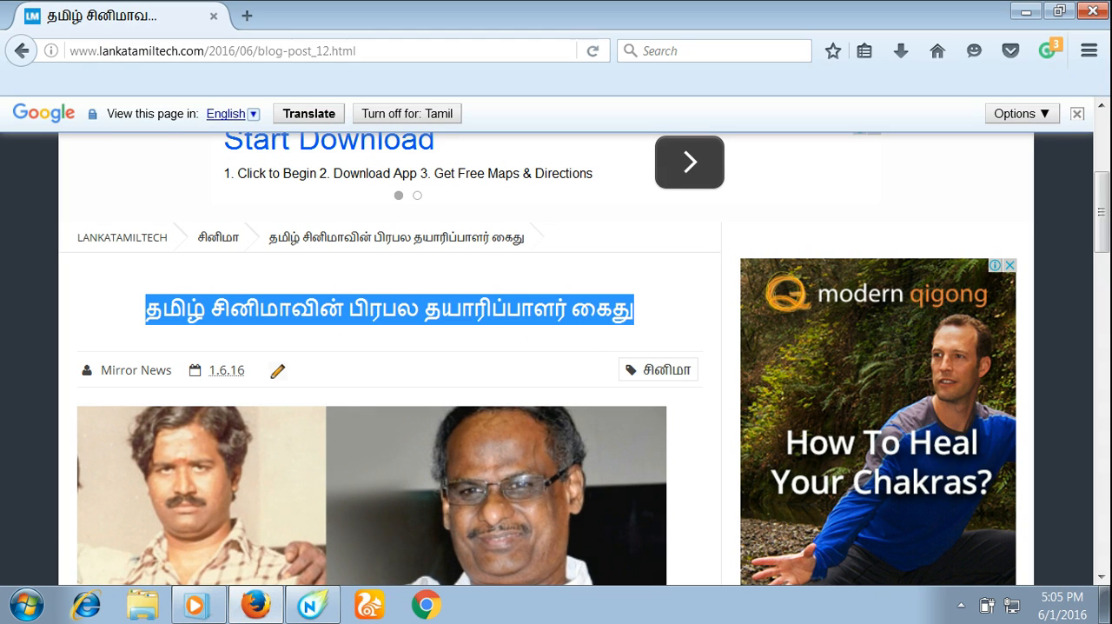
{"action": "right_click", "coordinate": [343, 467]}
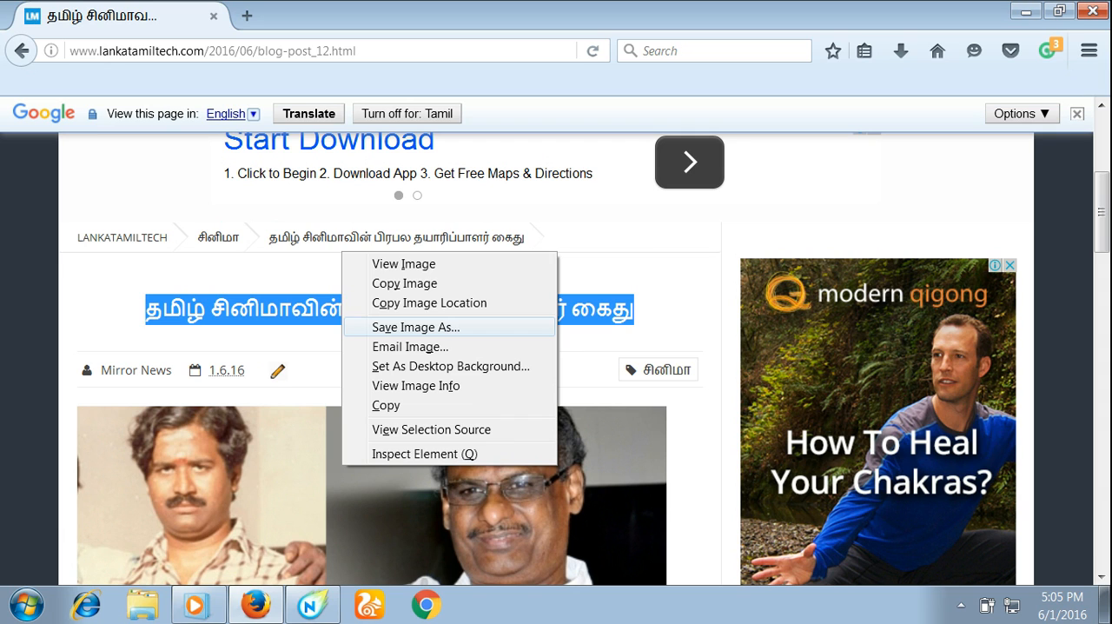
{"action": "left_click", "coordinate": [416, 327]}
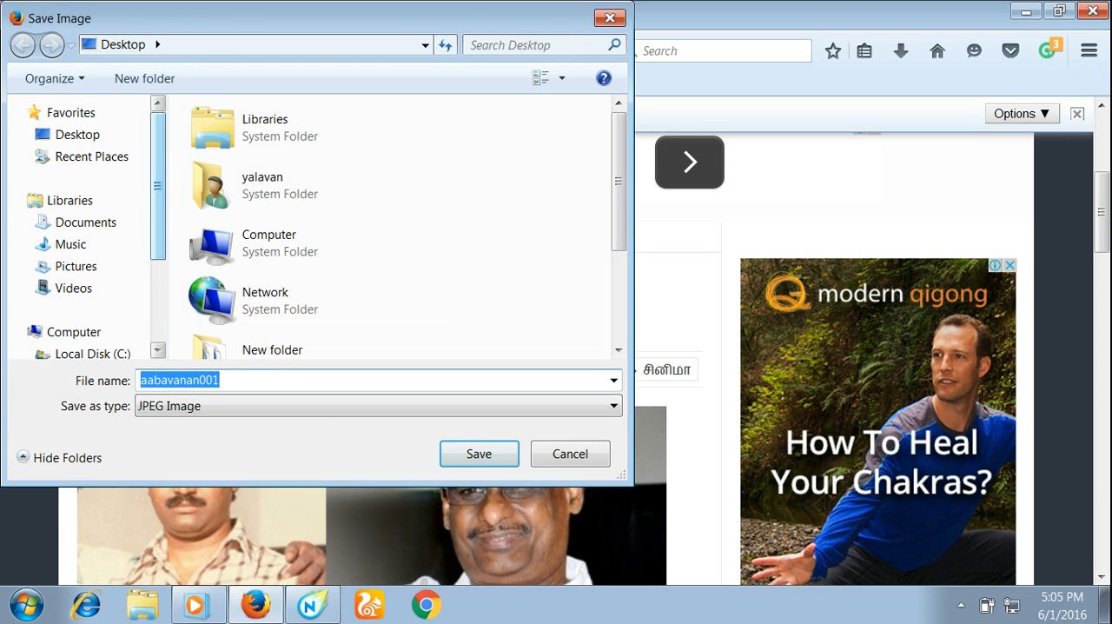
{"action": "left_click", "coordinate": [78, 134]}
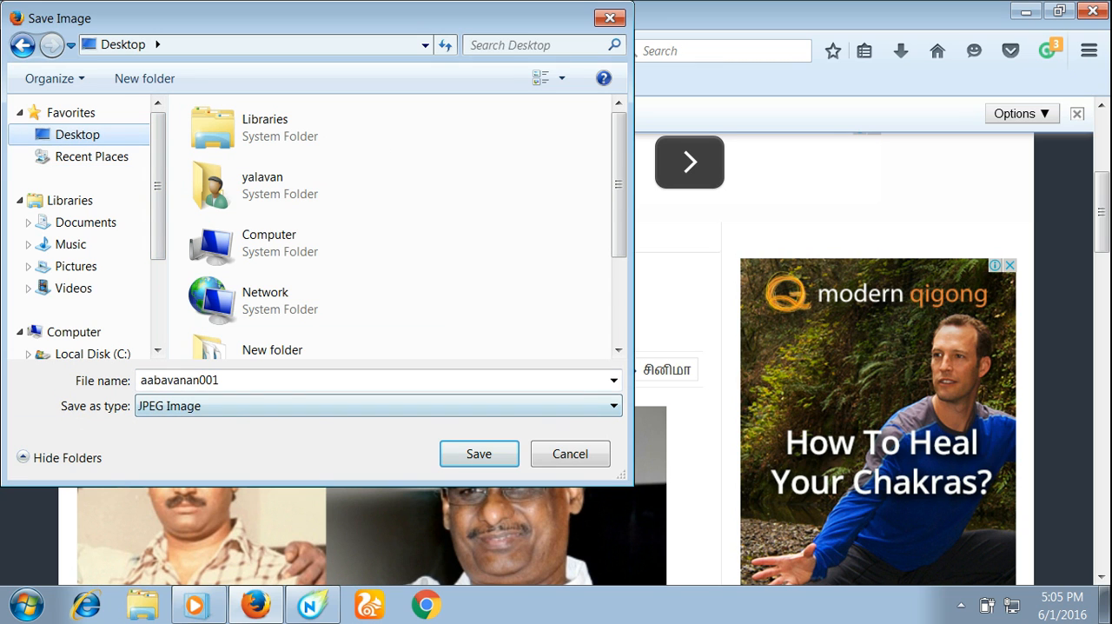
{"action": "left_click", "coordinate": [478, 454]}
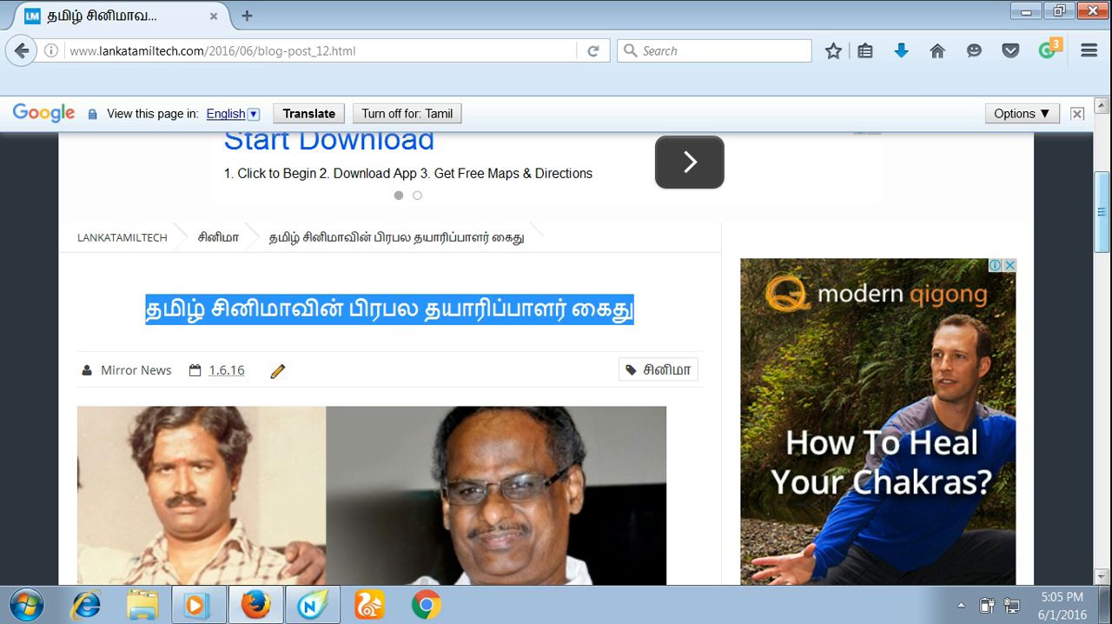
- Copy all four paragraphs of the article's body text and paste them into the body of the lanka post in Maxthon Nitro
{"action": "scroll", "coordinate": [388, 359], "scroll_direction": "down", "scroll_amount": 5}
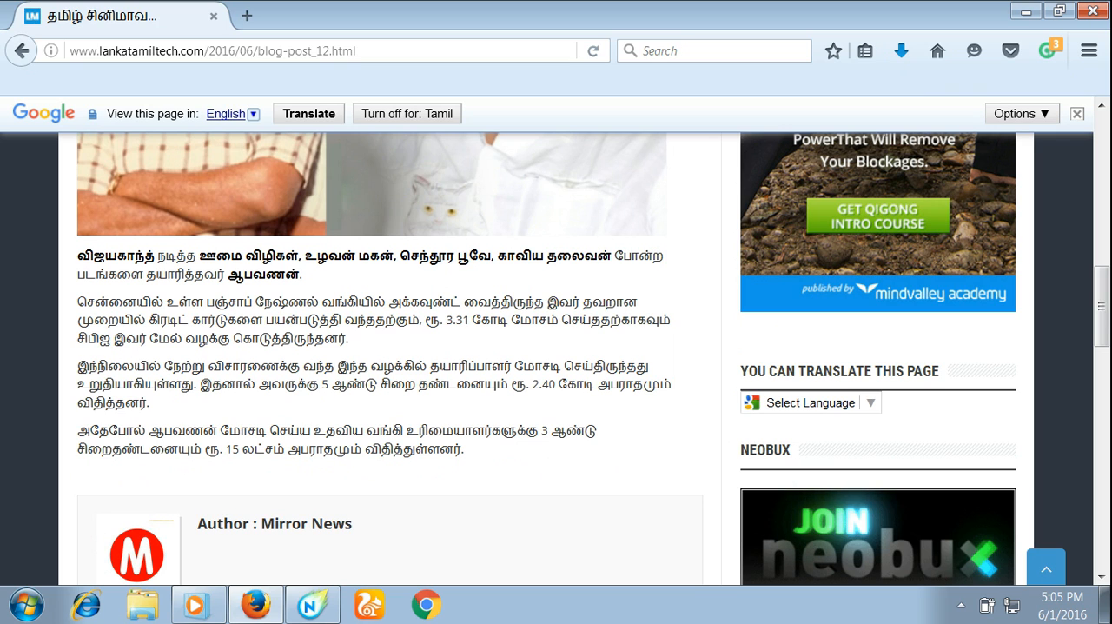
{"action": "left_click_drag", "start_coordinate": [77, 255], "coordinate": [427, 449]}
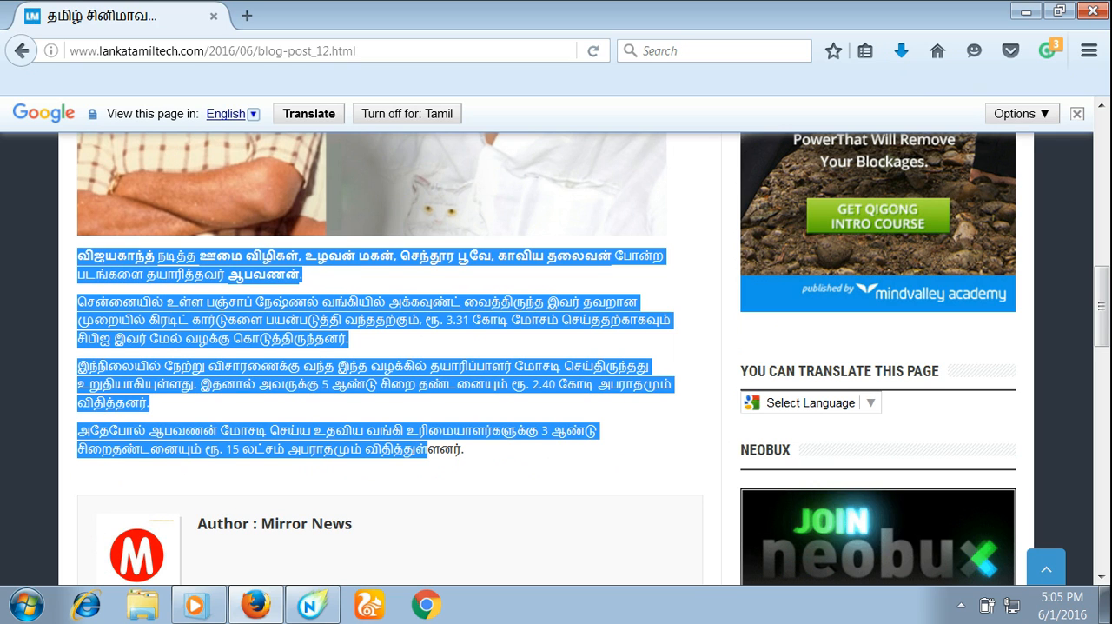
{"action": "right_click", "coordinate": [416, 450]}
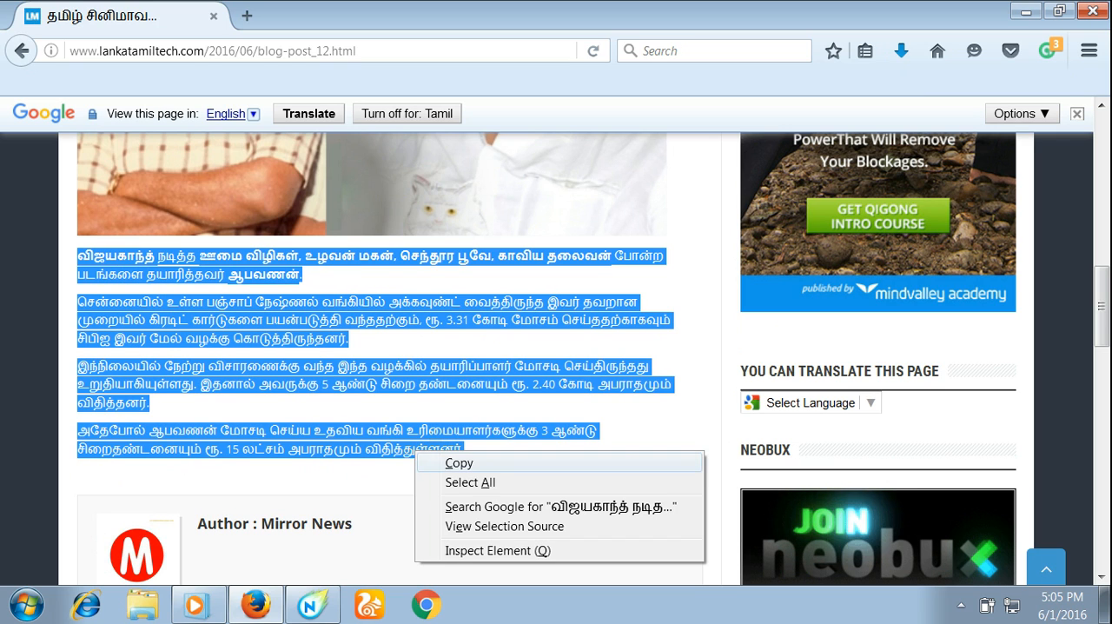
{"action": "left_click", "coordinate": [461, 463]}
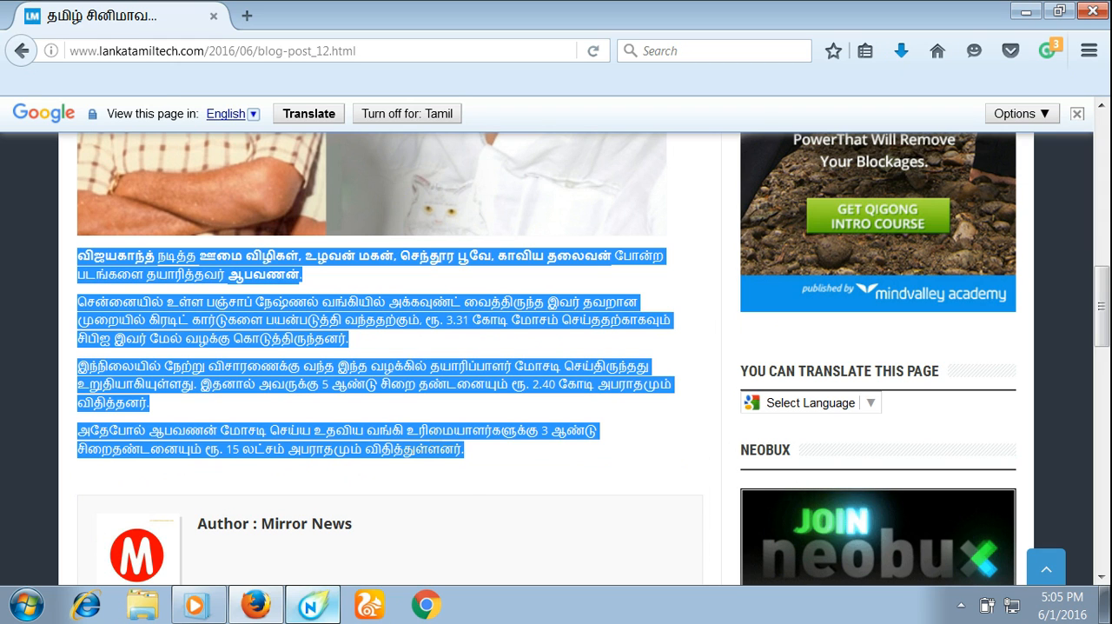
{"action": "left_click", "coordinate": [313, 604]}
{"action": "left_click", "coordinate": [174, 16]}
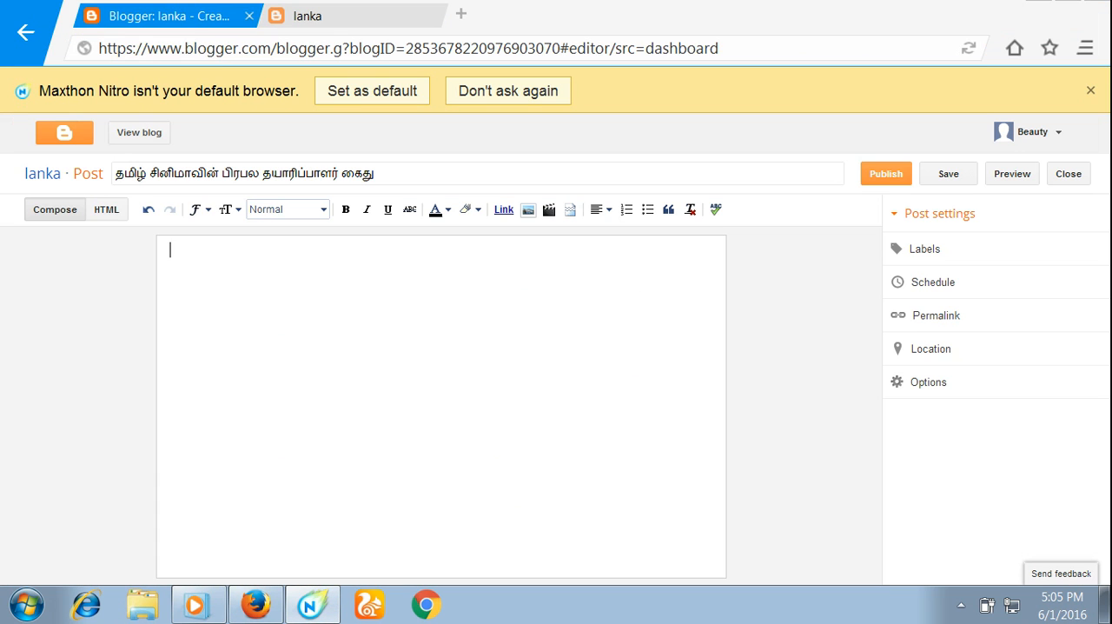
{"action": "right_click", "coordinate": [335, 291]}
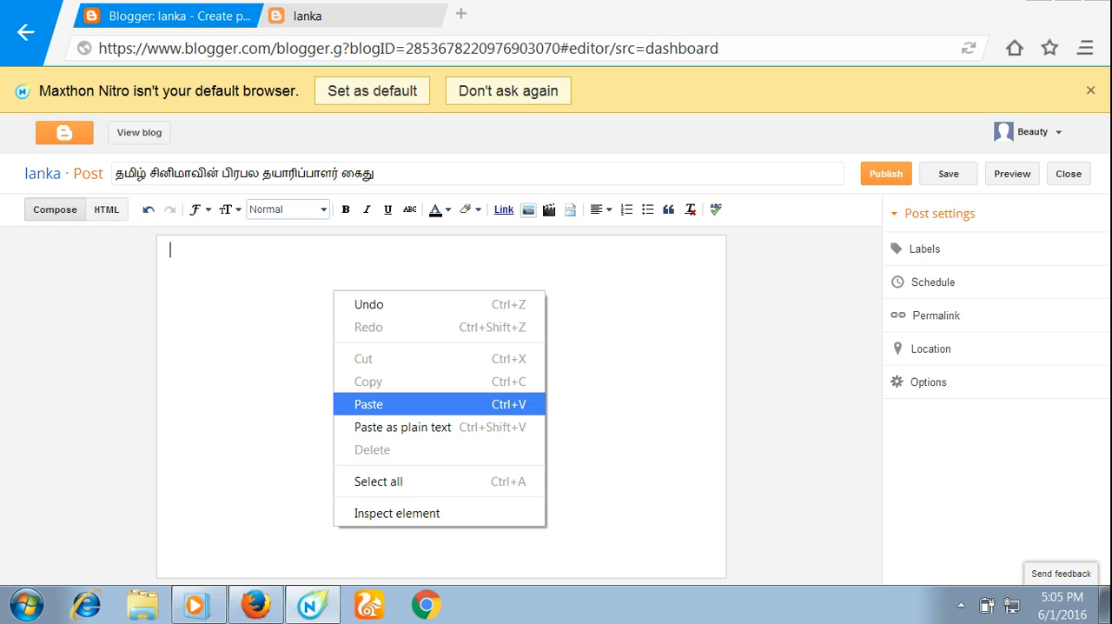
{"action": "left_click", "coordinate": [400, 404]}
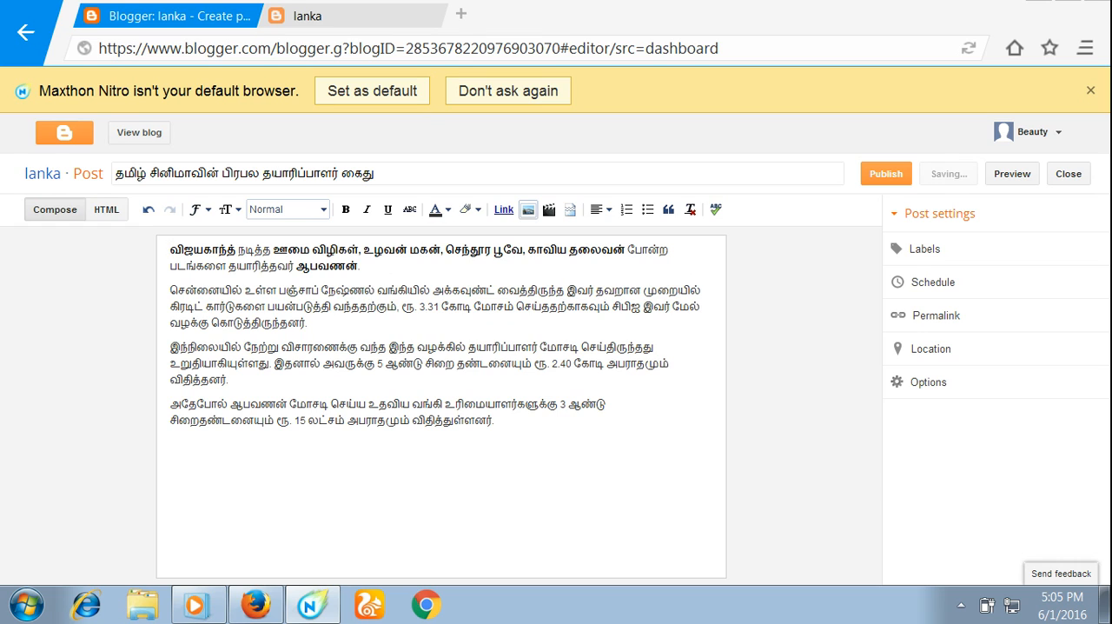
- Upload the Desktop image aabavanan001 and add it to the lanka post above the body text
{"action": "left_click", "coordinate": [527, 209]}
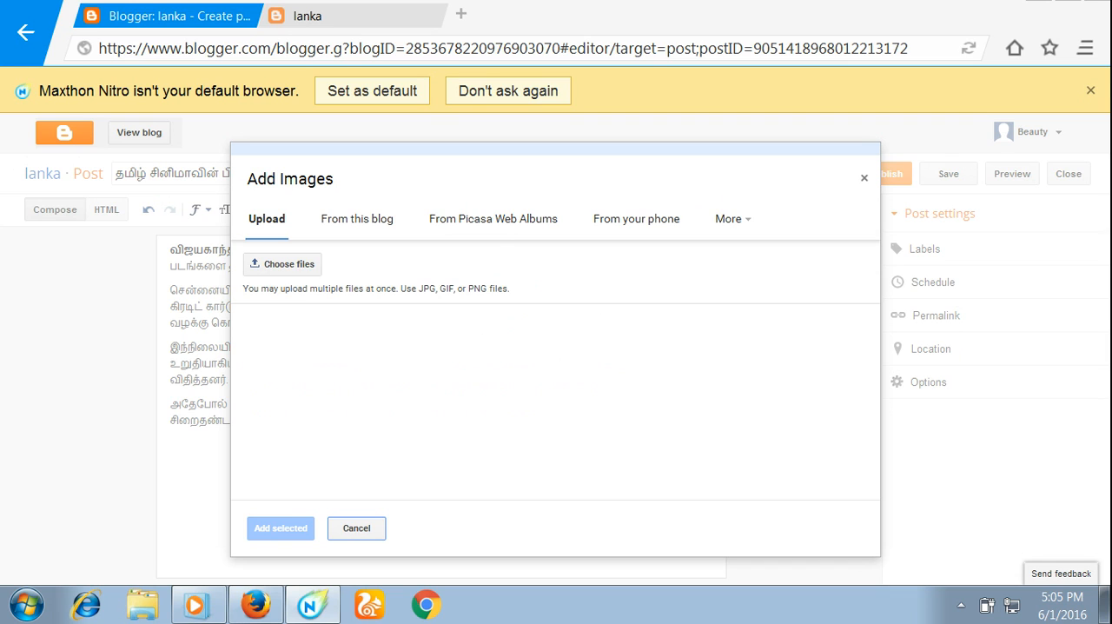
{"action": "left_click", "coordinate": [283, 265]}
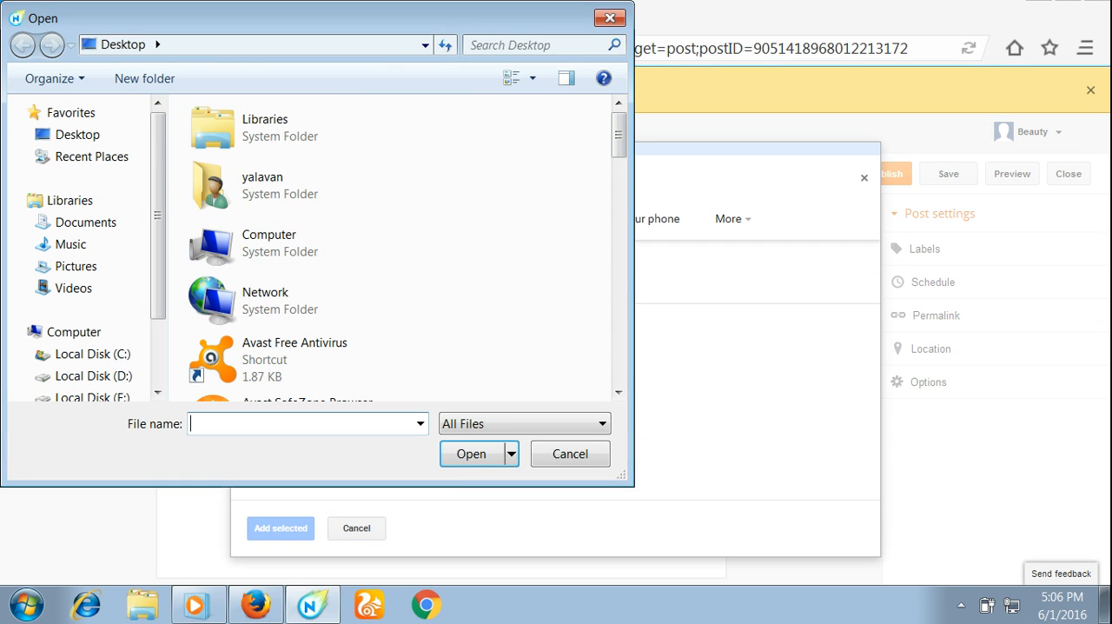
{"action": "scroll", "coordinate": [617, 392], "scroll_direction": "down", "scroll_amount": 6}
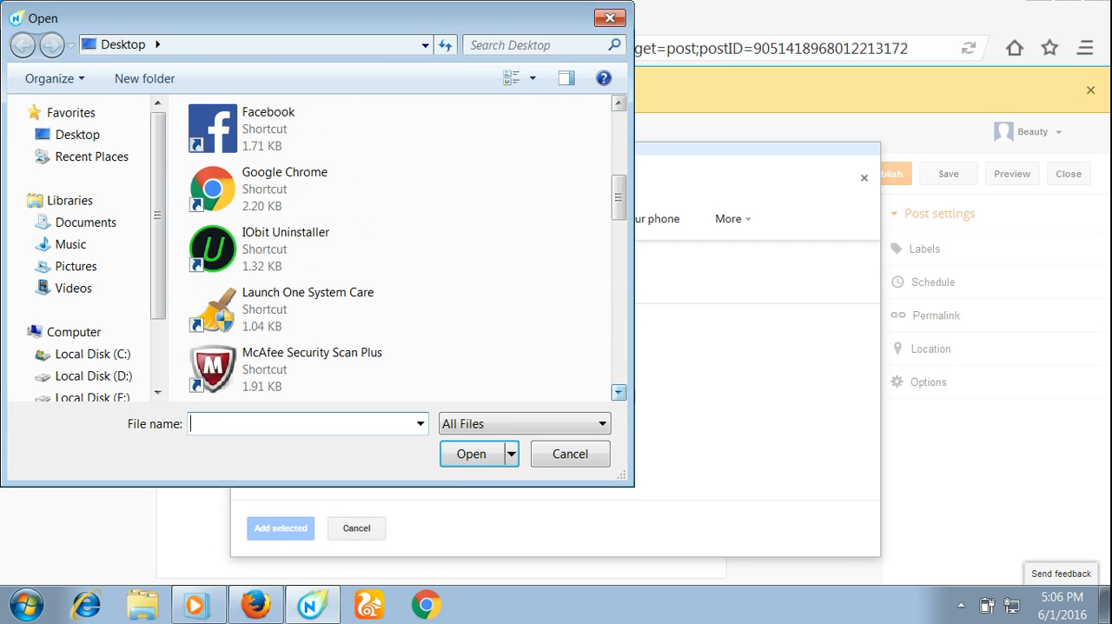
{"action": "scroll", "coordinate": [617, 392], "scroll_direction": "down", "scroll_amount": 5}
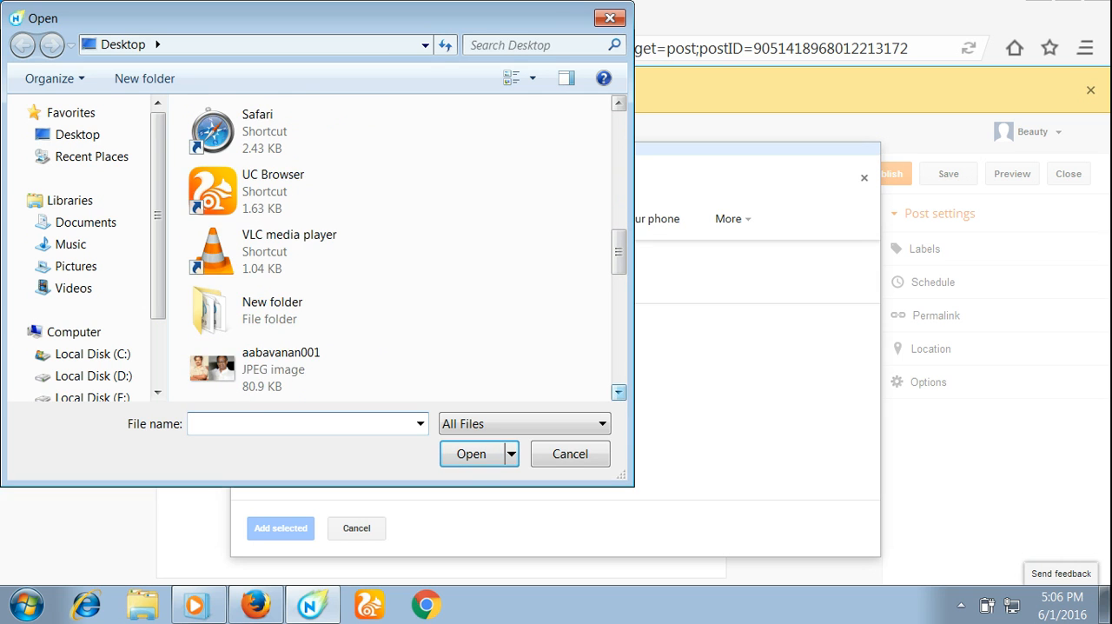
{"action": "left_click", "coordinate": [618, 392]}
{"action": "left_click", "coordinate": [311, 309]}
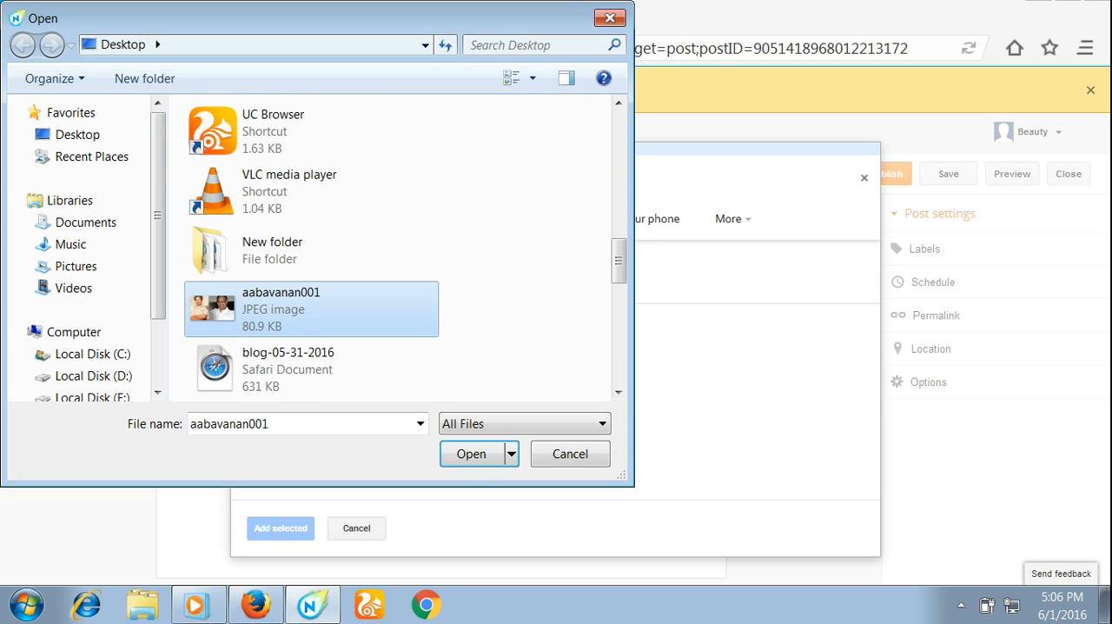
{"action": "left_click", "coordinate": [471, 454]}
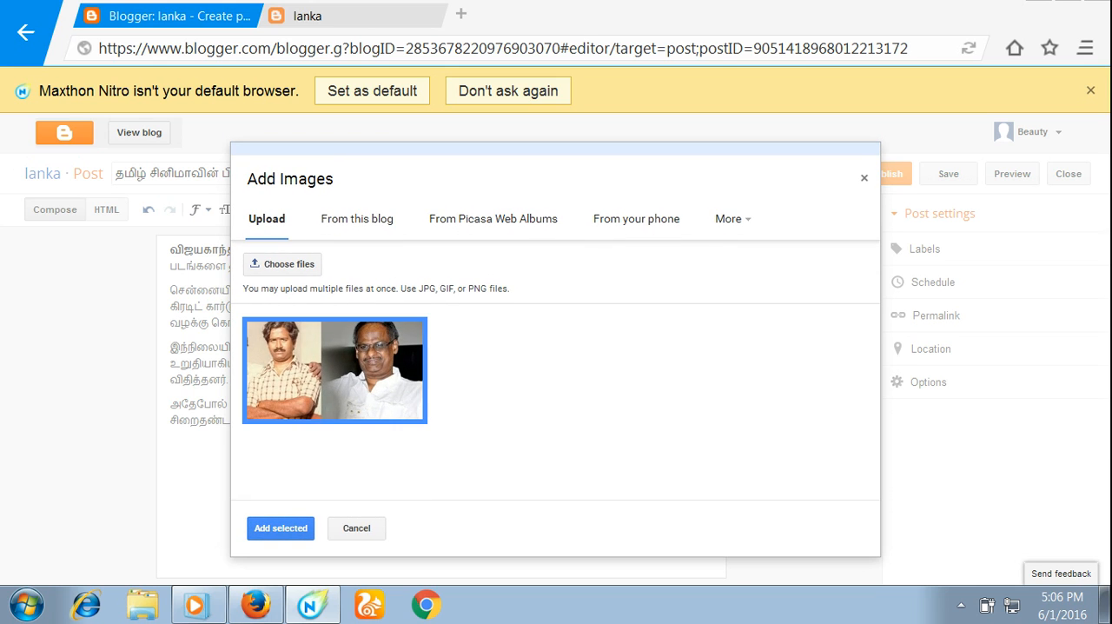
{"action": "left_click", "coordinate": [280, 528]}
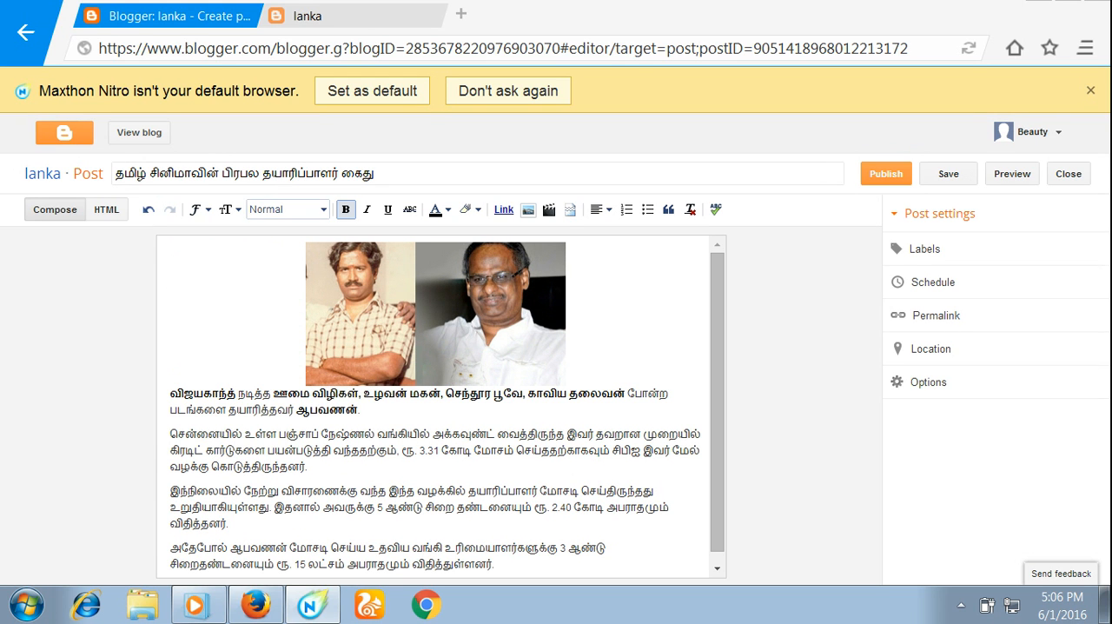
- Start a web link on the words "அக்கவுண்ட் வைத்திருந்த இவர் தவறான" in the post's second paragraph
{"action": "left_click", "coordinate": [717, 569]}
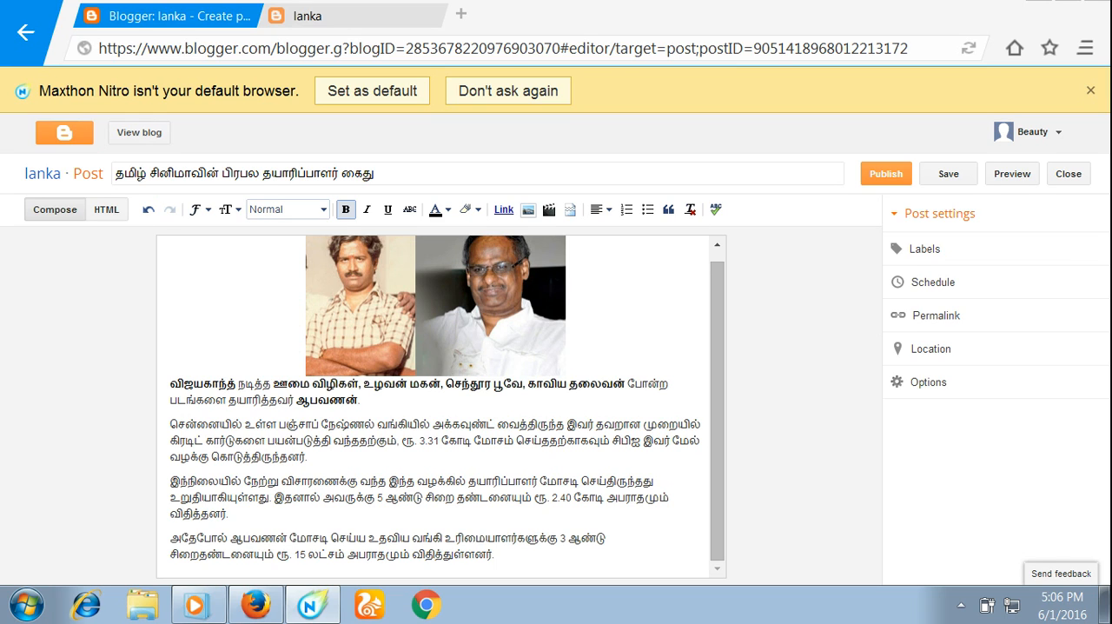
{"action": "left_click_drag", "start_coordinate": [431, 424], "coordinate": [641, 424]}
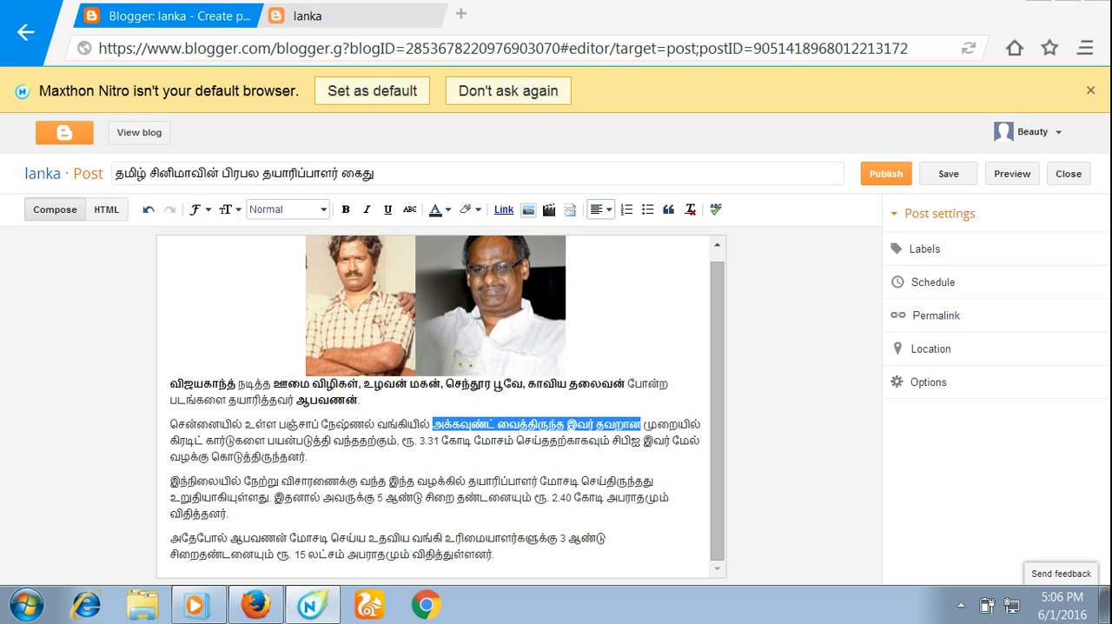
{"action": "left_click", "coordinate": [503, 210]}
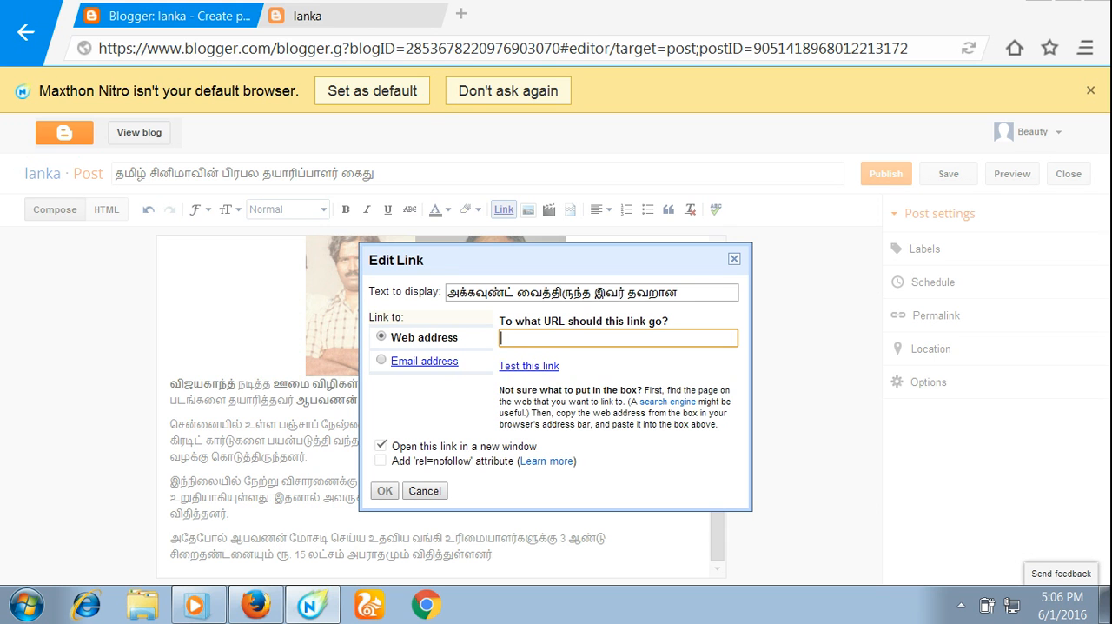
{"action": "left_click", "coordinate": [256, 605]}
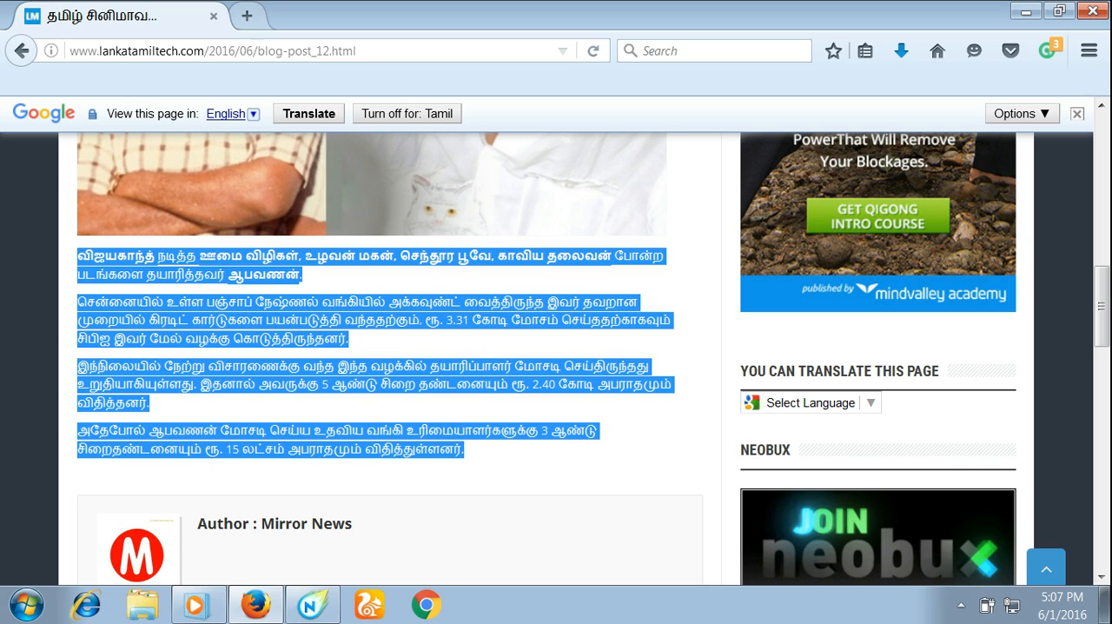
{"action": "left_click", "coordinate": [22, 50]}
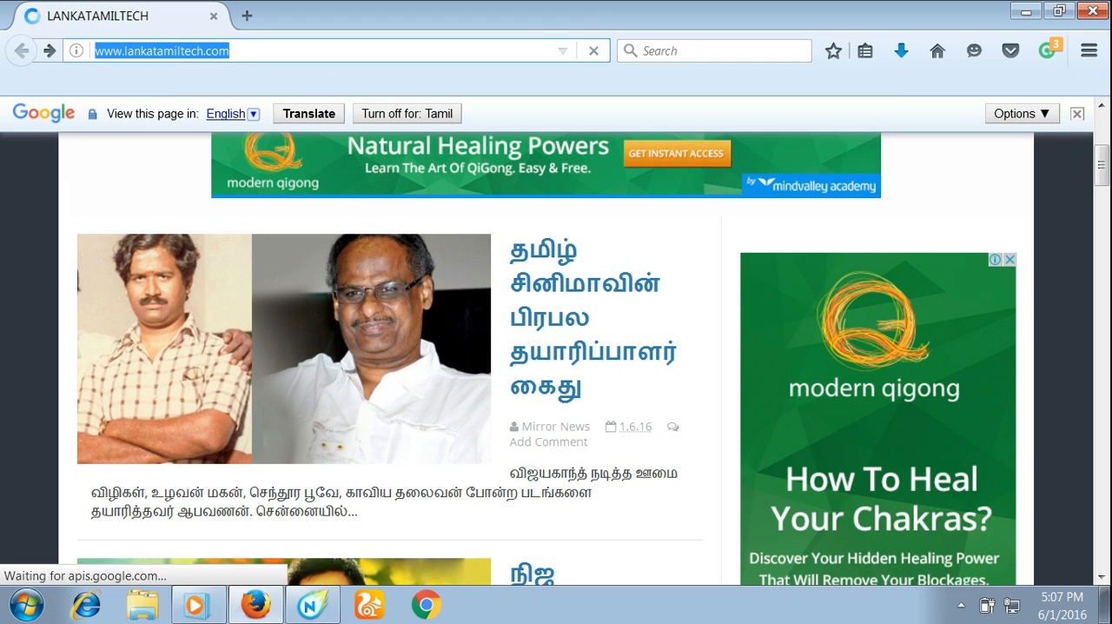
{"action": "right_click", "coordinate": [221, 53]}
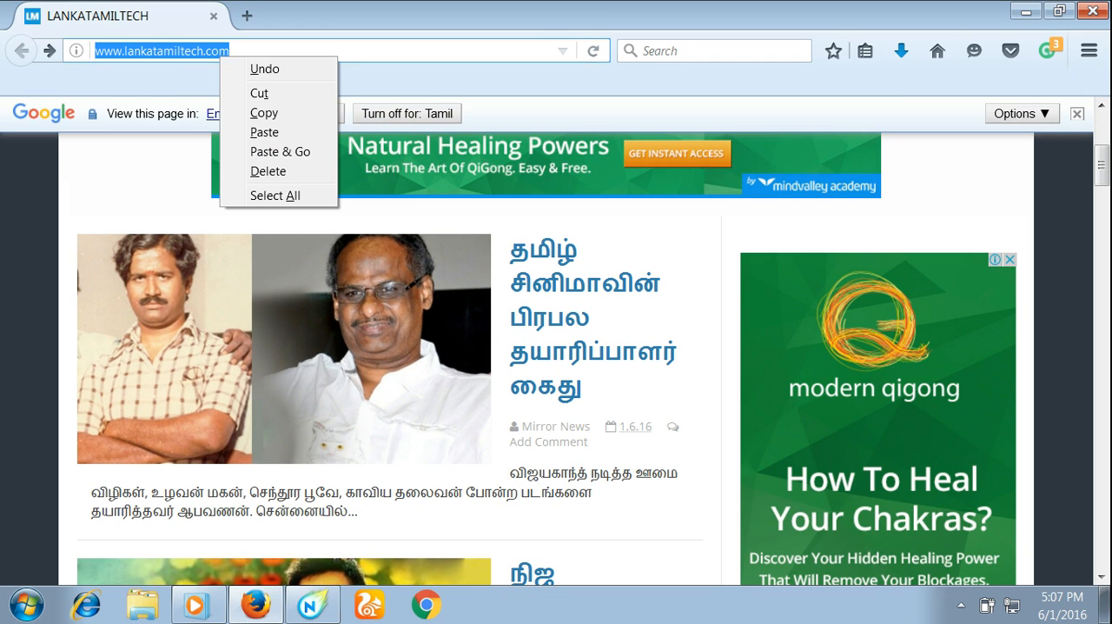
{"action": "left_click", "coordinate": [259, 93]}
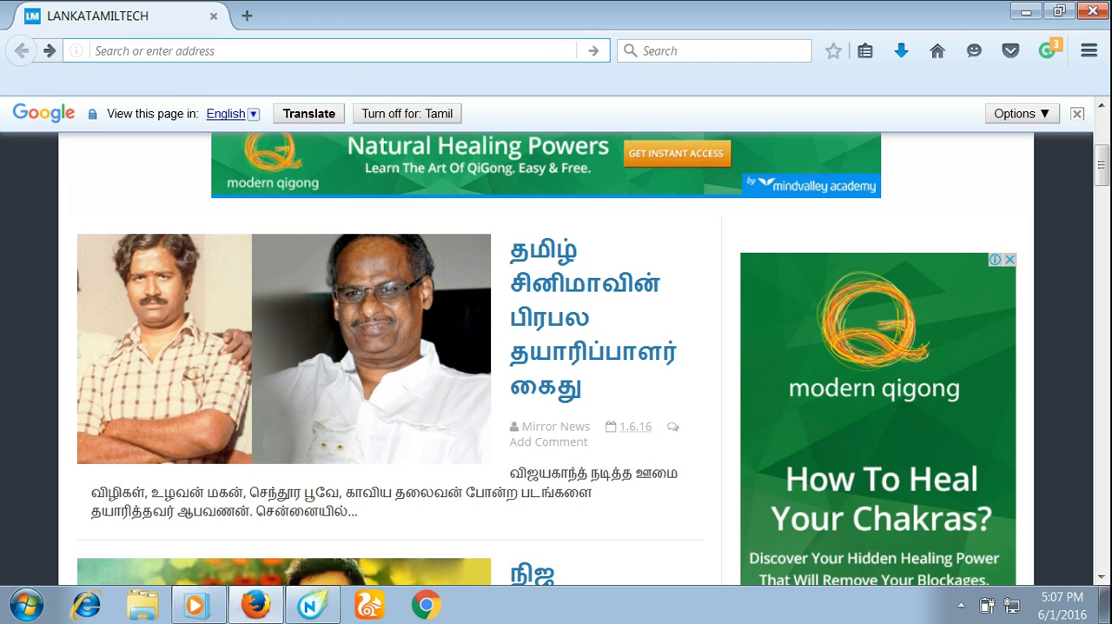
{"action": "left_click", "coordinate": [1025, 10]}
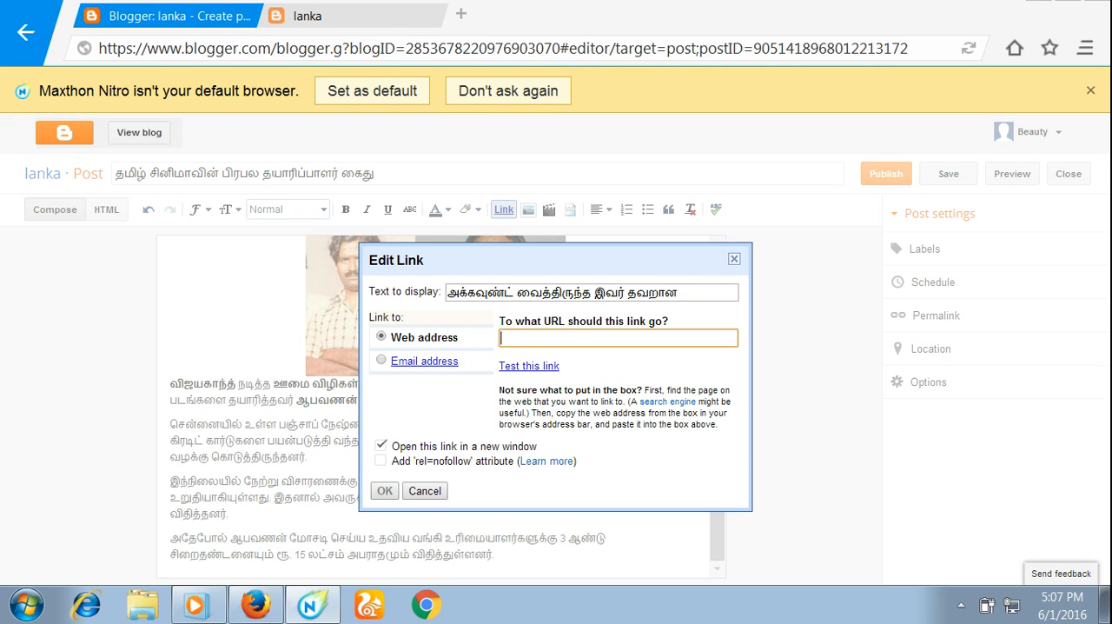
{"action": "right_click", "coordinate": [537, 338]}
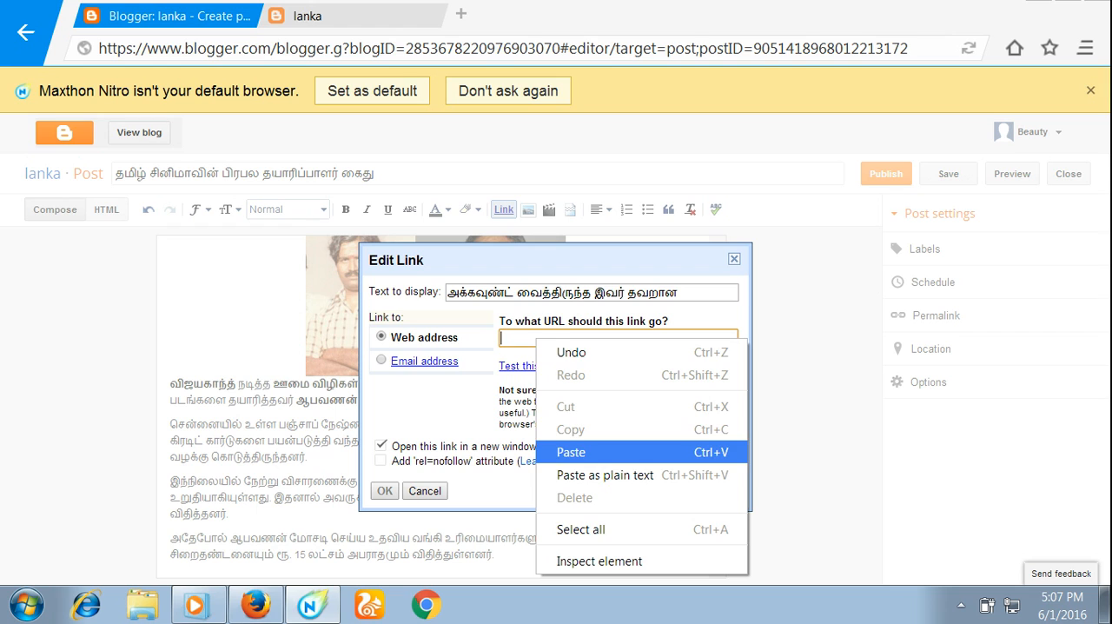
{"action": "left_click", "coordinate": [600, 451]}
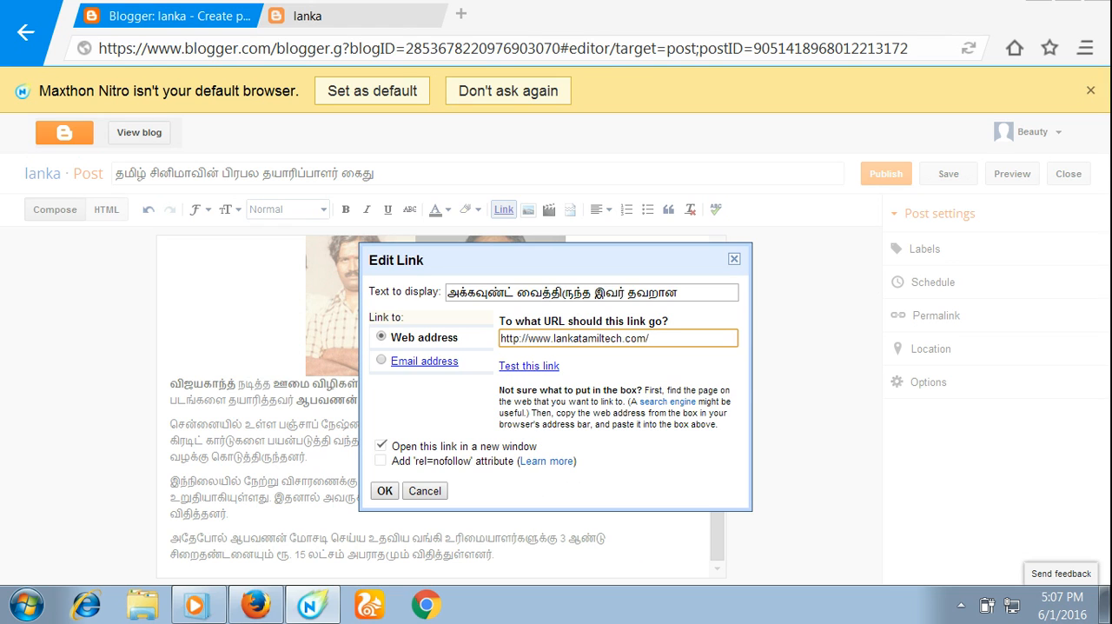
{"action": "left_click", "coordinate": [380, 444]}
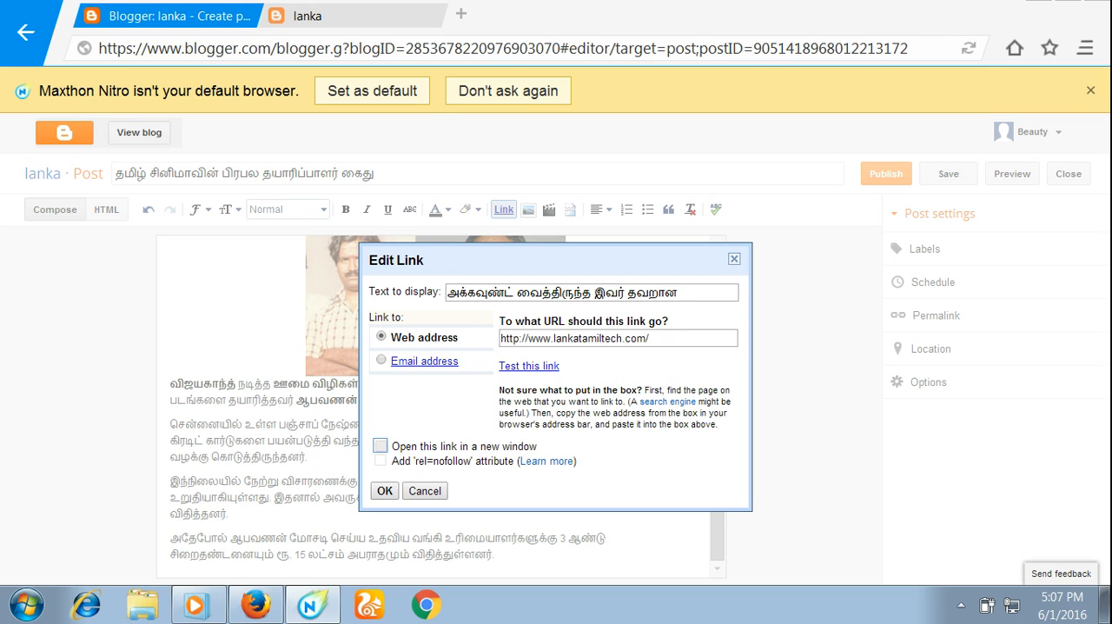
{"action": "left_click", "coordinate": [381, 444]}
{"action": "left_click", "coordinate": [384, 490]}
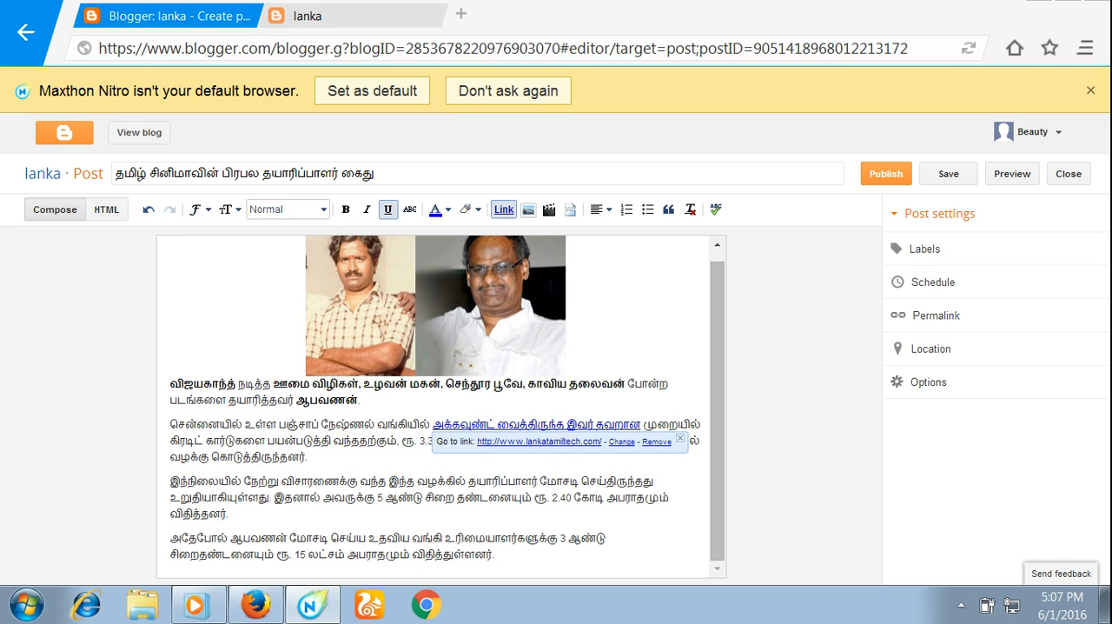
{"action": "left_click", "coordinate": [309, 456]}
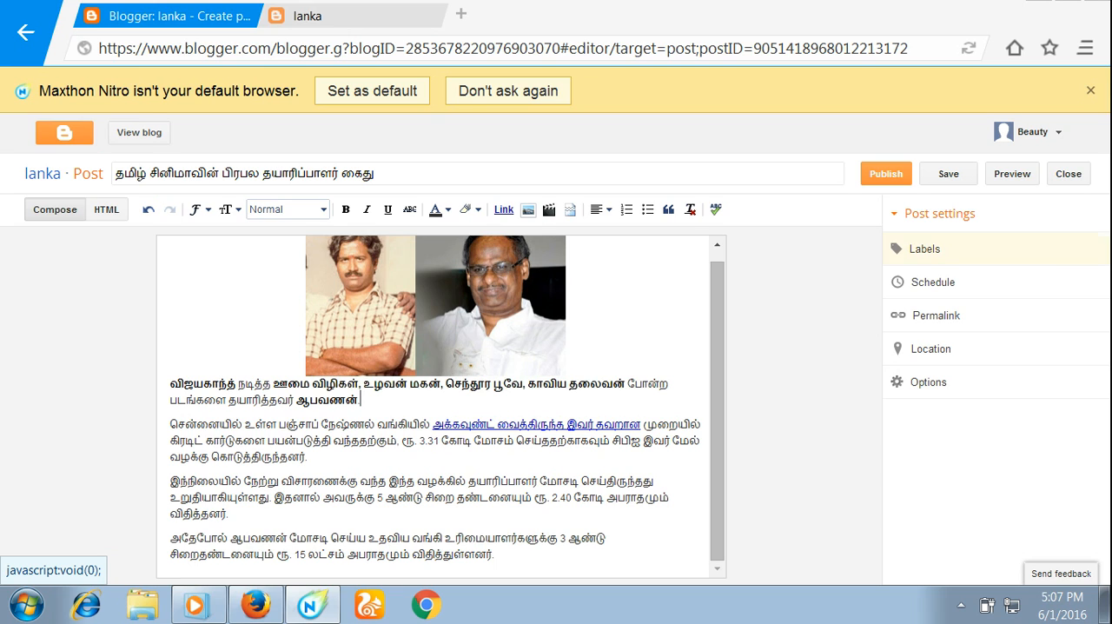
- Add the label "news" to the post and publish it
{"action": "left_click", "coordinate": [924, 249]}
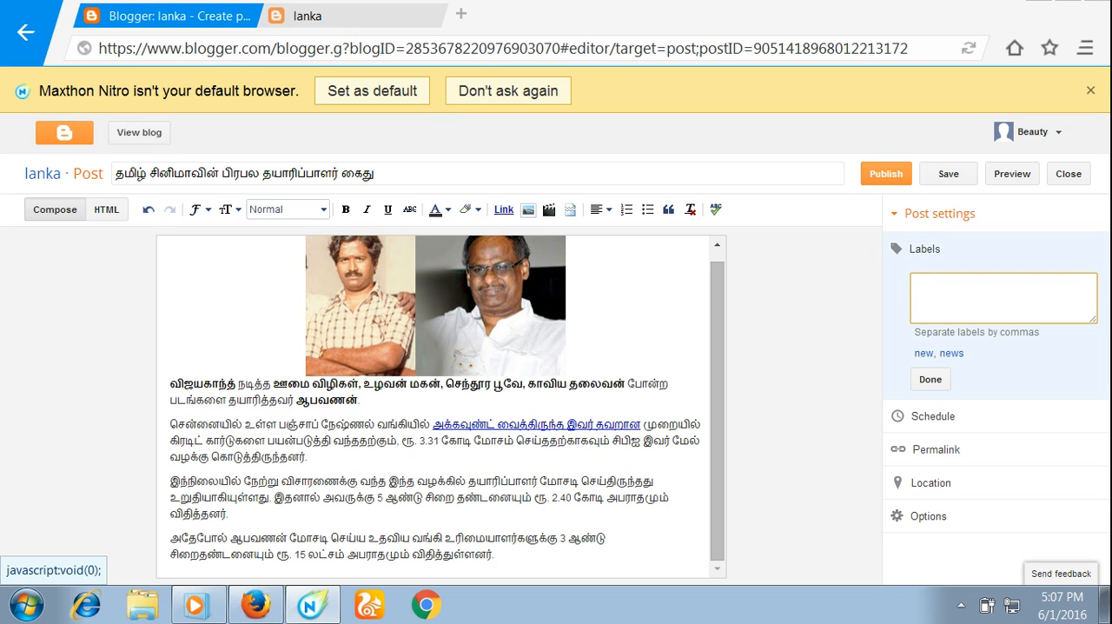
{"action": "type", "text": "n"}
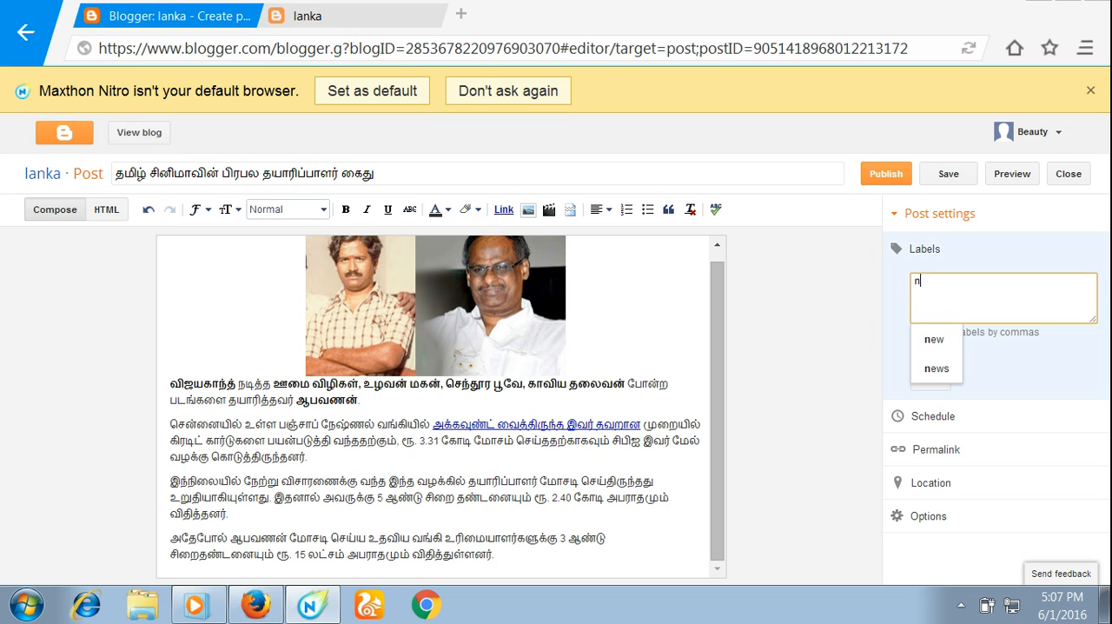
{"action": "type", "text": "ews"}
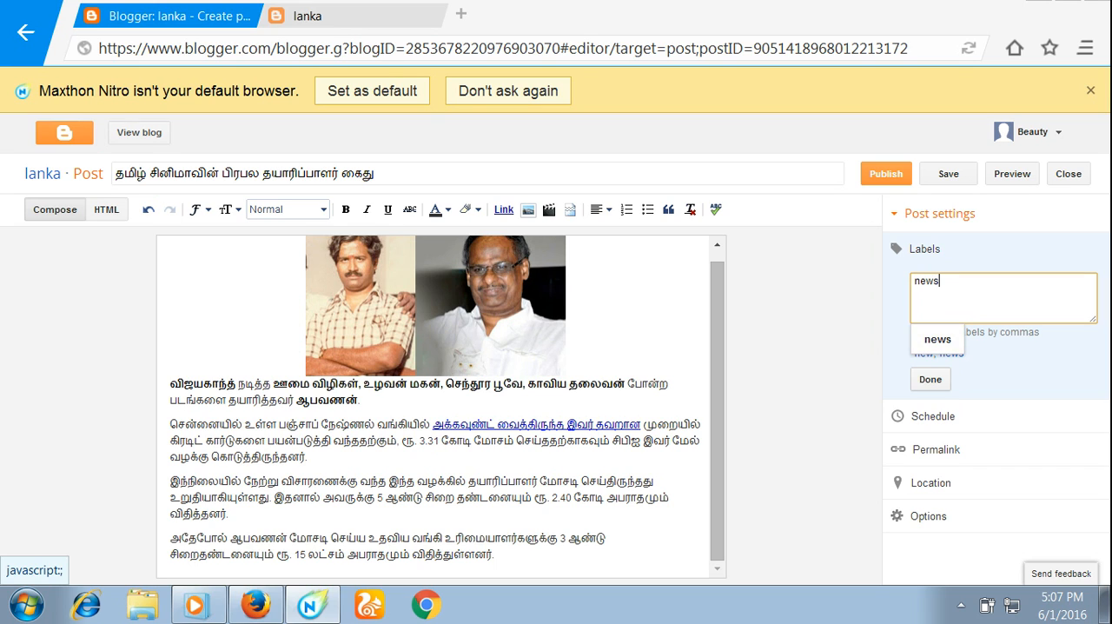
{"action": "left_click", "coordinate": [930, 379]}
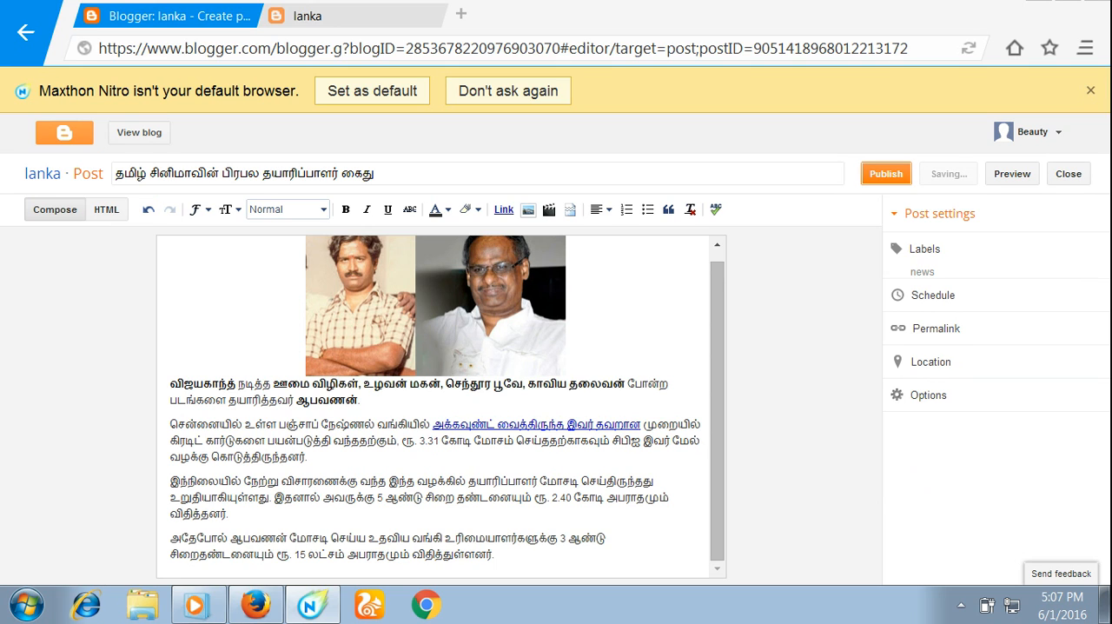
{"action": "left_click", "coordinate": [886, 172]}
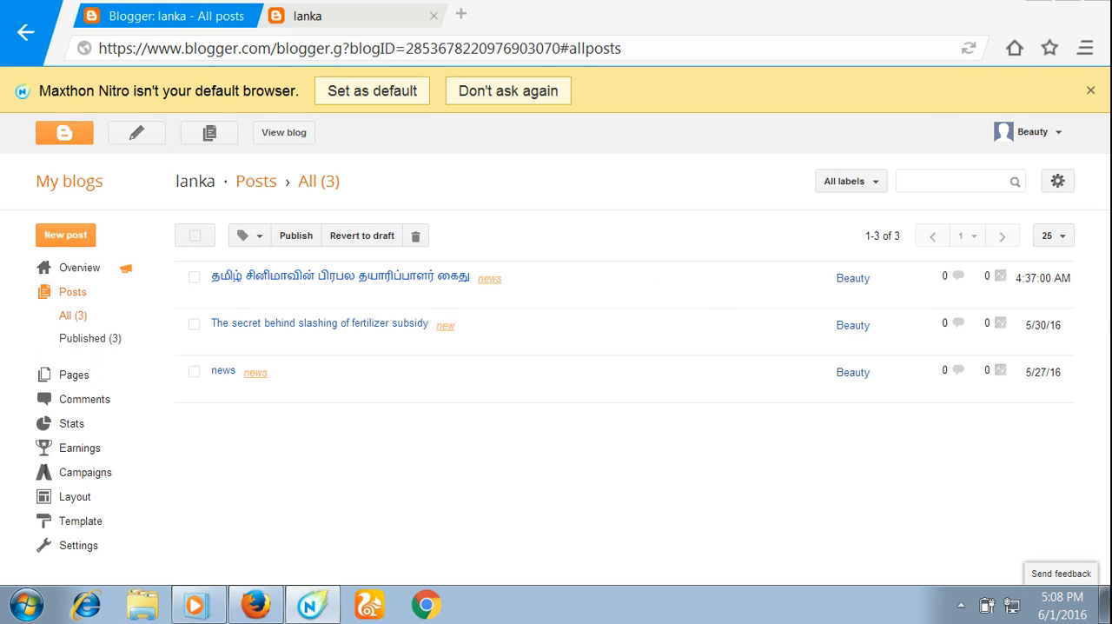
- Reload the public lanka blog, review the new post and test the link in its second paragraph
{"action": "left_click", "coordinate": [347, 16]}
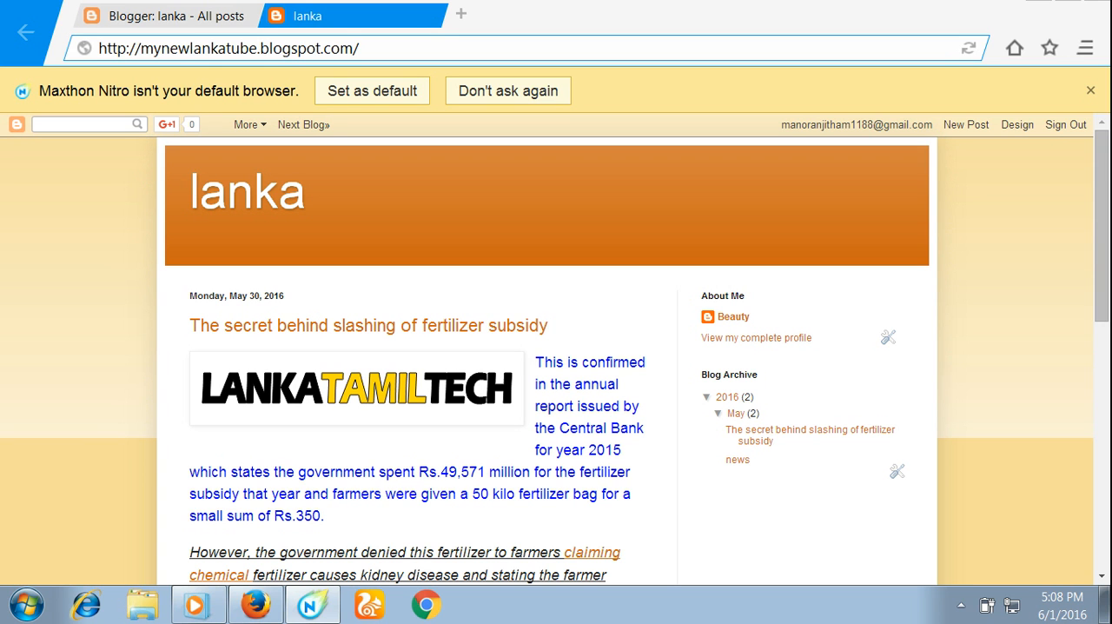
{"action": "left_click", "coordinate": [968, 49]}
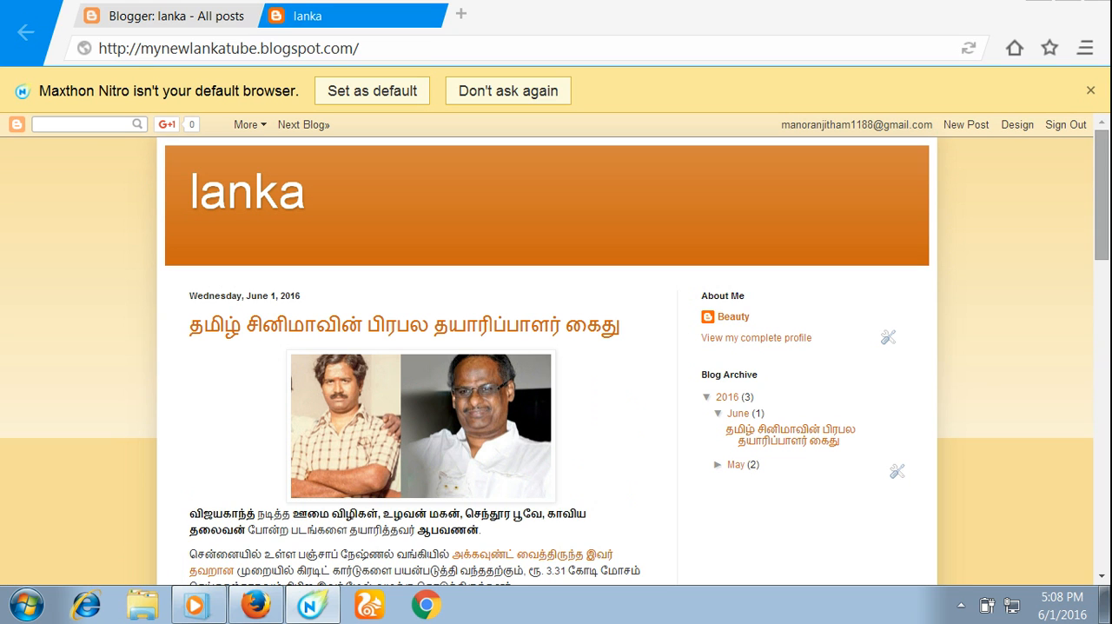
{"action": "scroll", "coordinate": [556, 348], "scroll_direction": "down", "scroll_amount": 3}
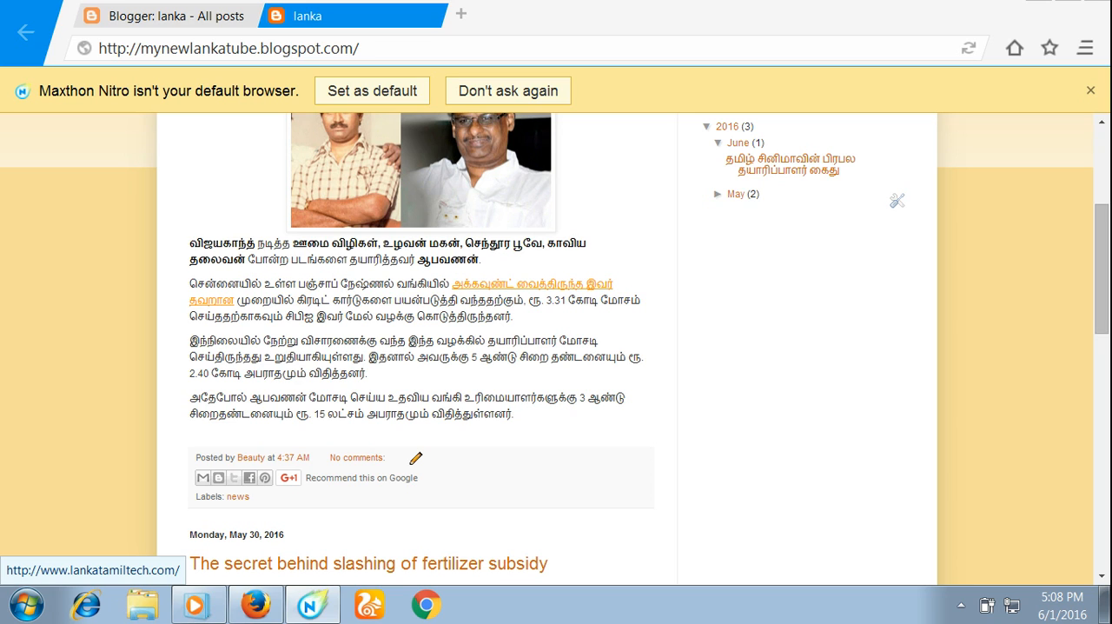
{"action": "left_click", "coordinate": [532, 284]}
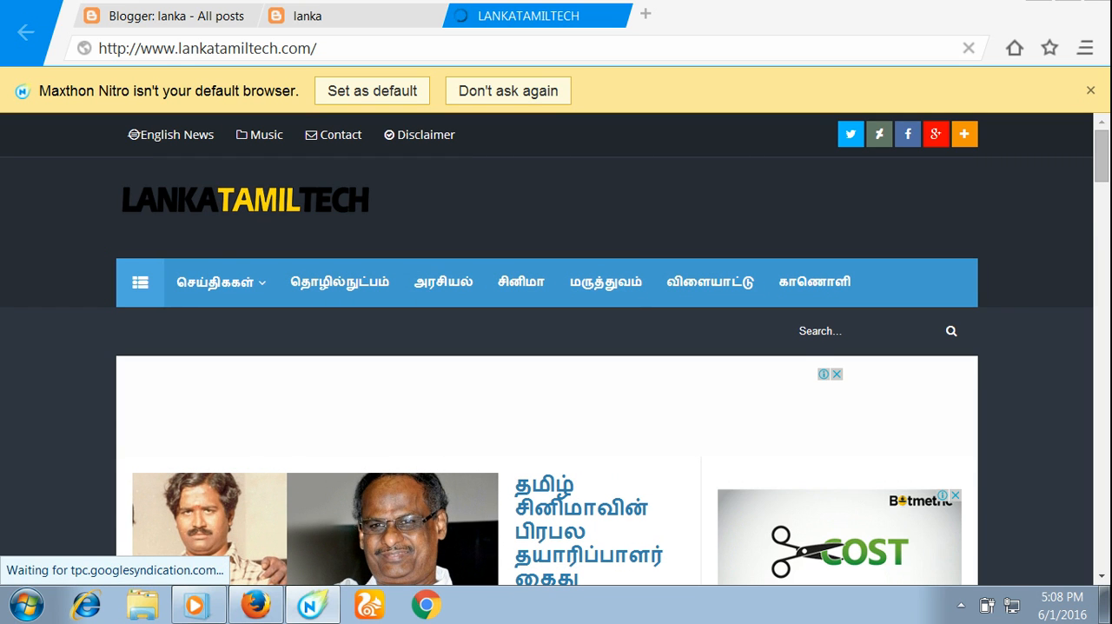
- Look over the published post on the lanka blog again and return to the linked LANKATAMILTECH page
{"action": "left_click", "coordinate": [391, 15]}
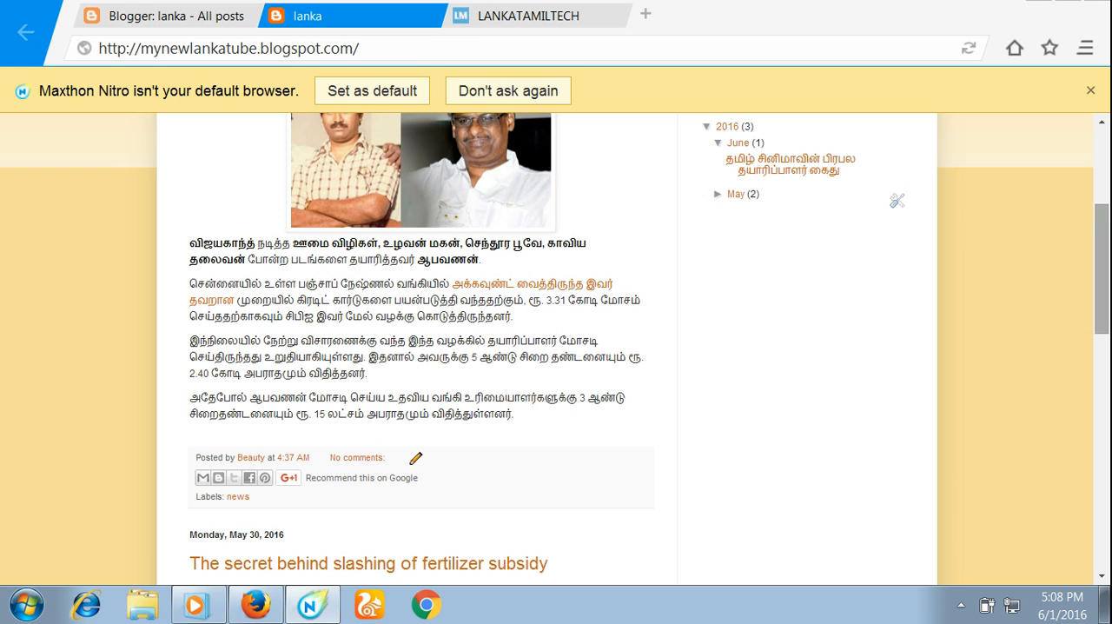
{"action": "scroll", "coordinate": [556, 347], "scroll_direction": "down", "scroll_amount": 5}
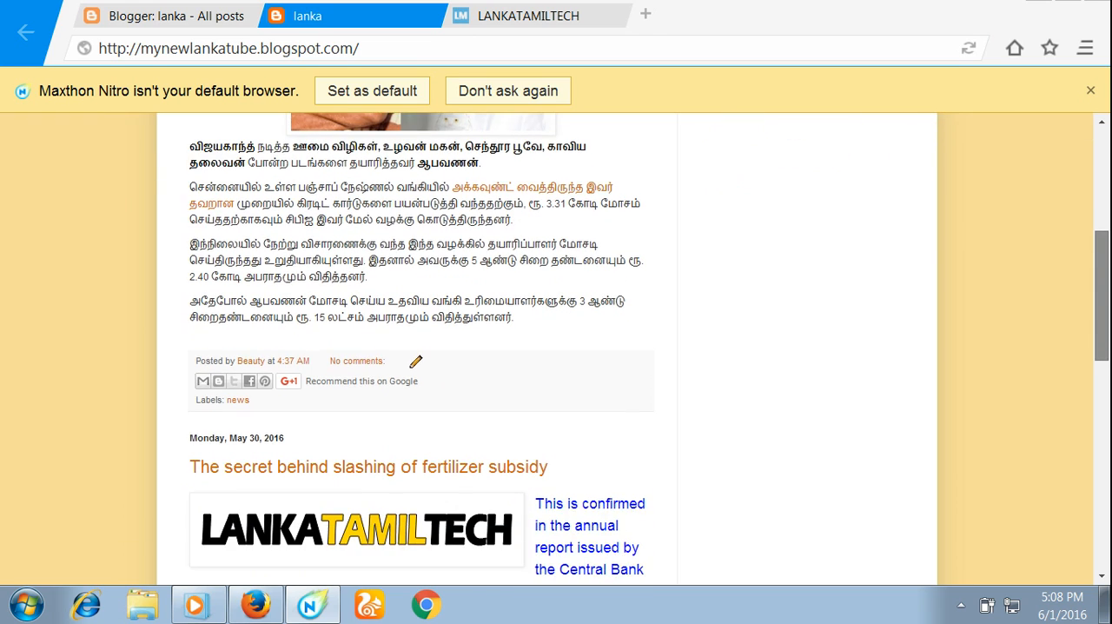
{"action": "scroll", "coordinate": [556, 347], "scroll_direction": "up", "scroll_amount": 7}
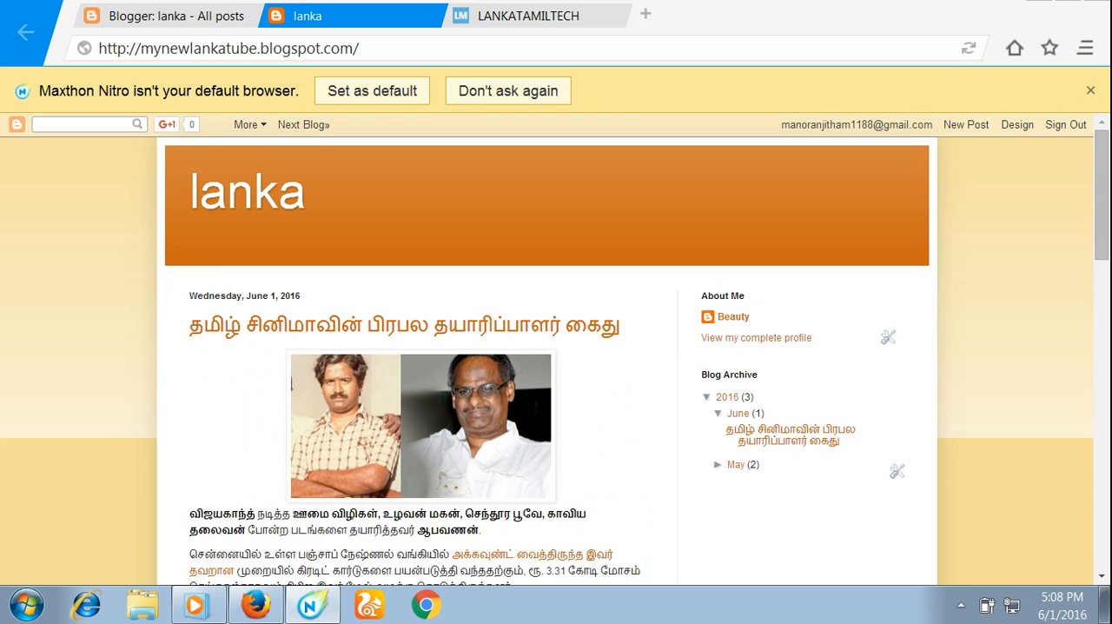
{"action": "left_click", "coordinate": [565, 15]}
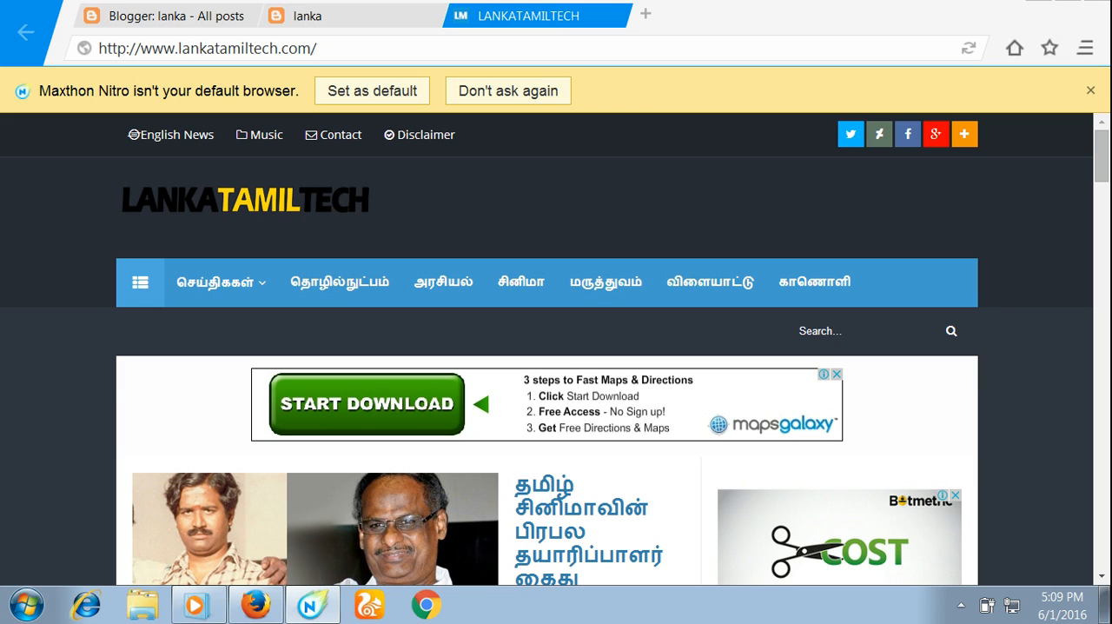
{"action": "left_click", "coordinate": [1039, 11]}
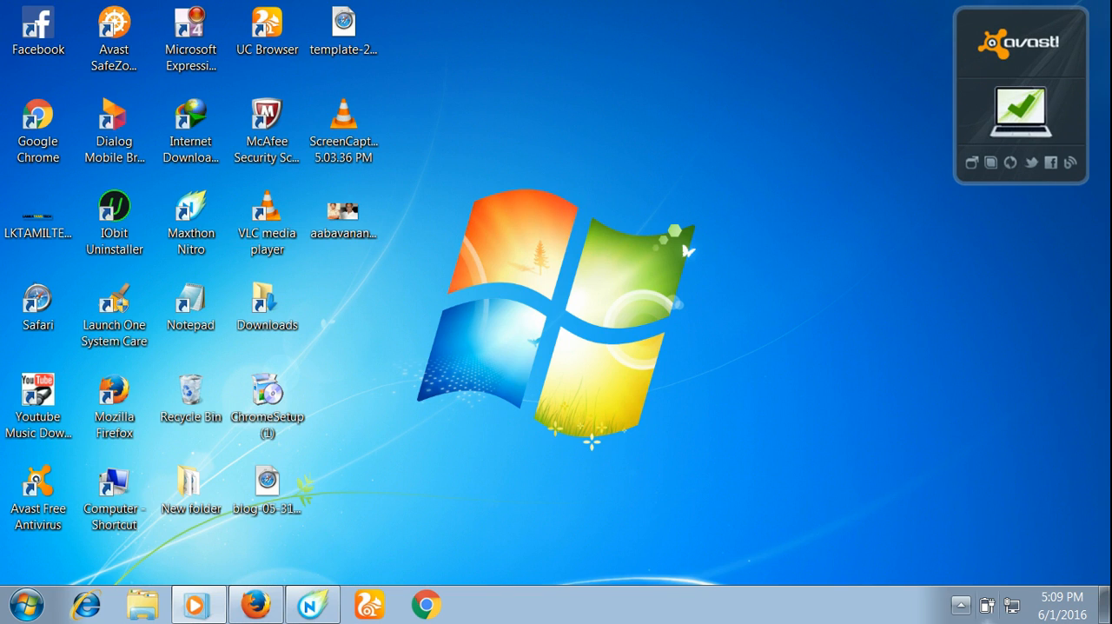
{"action": "left_click", "coordinate": [961, 605]}
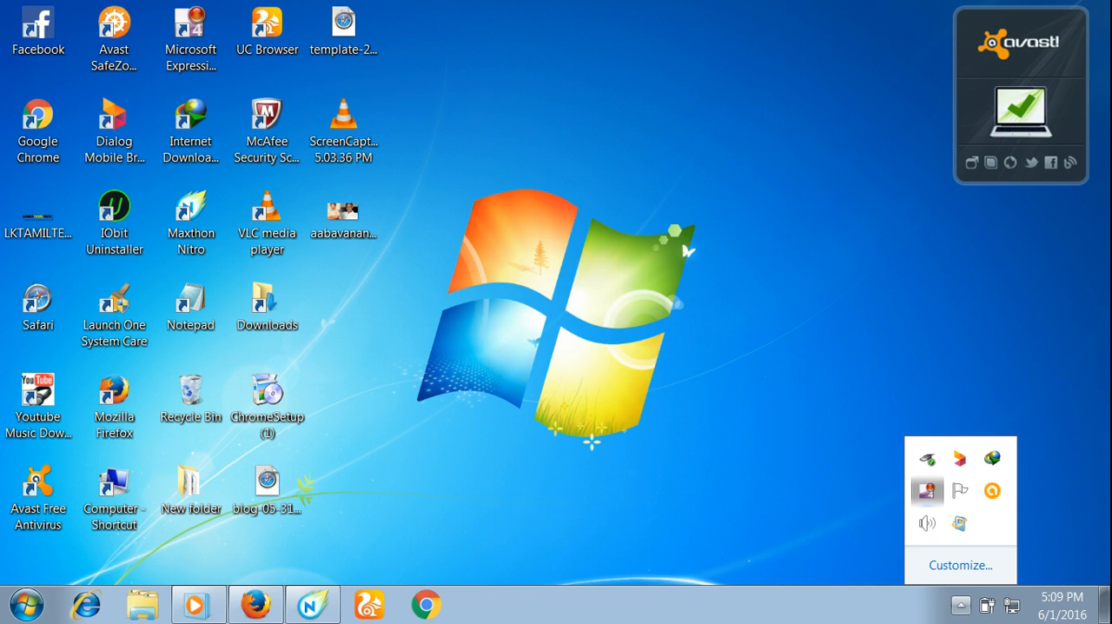
{"action": "right_click", "coordinate": [926, 490]}
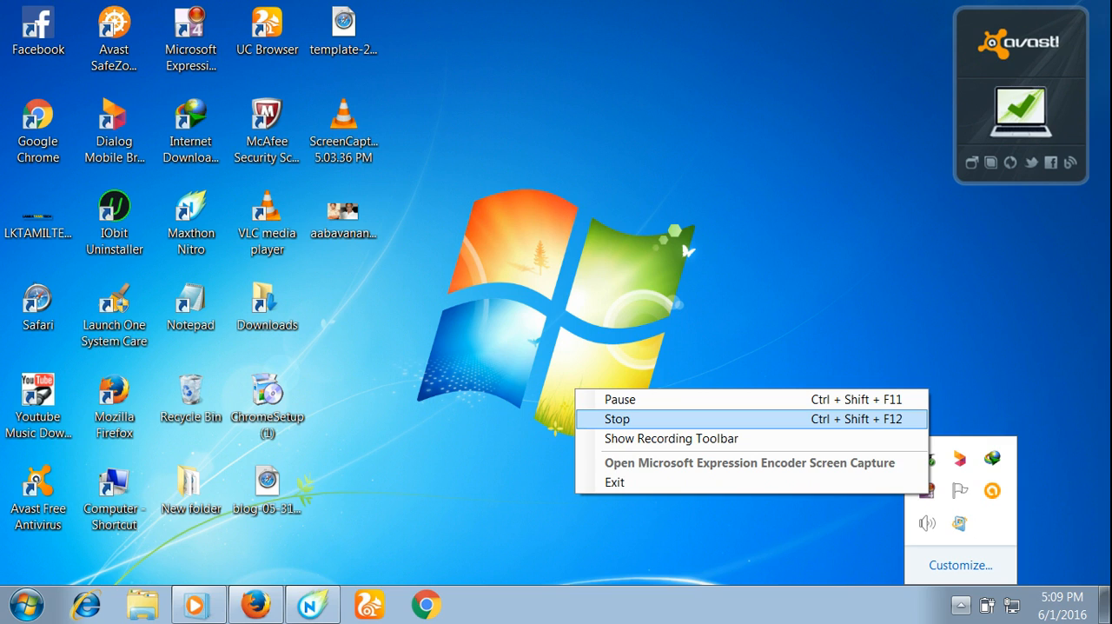